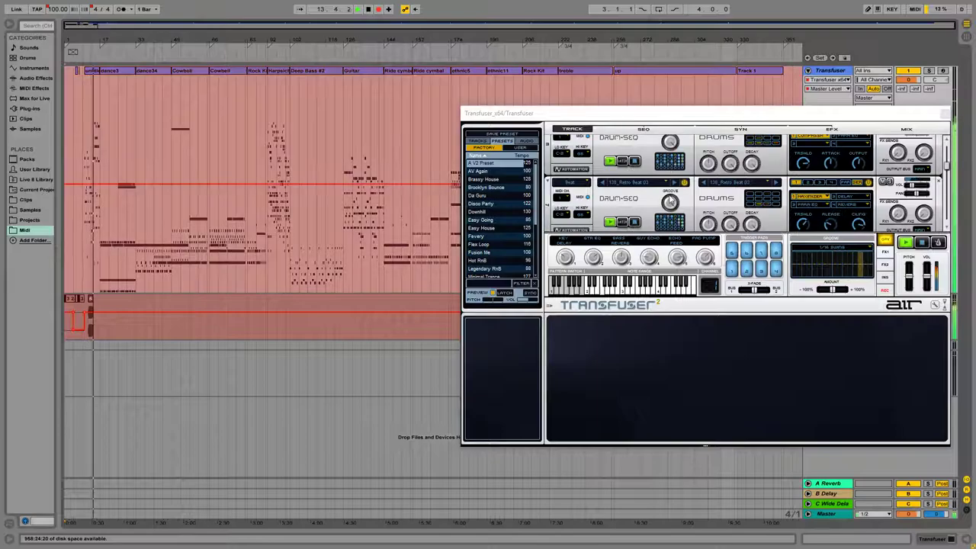
- Change the guitar track's slicer content to 090_Crushing Bass
scroll(718, 194, up, 3)
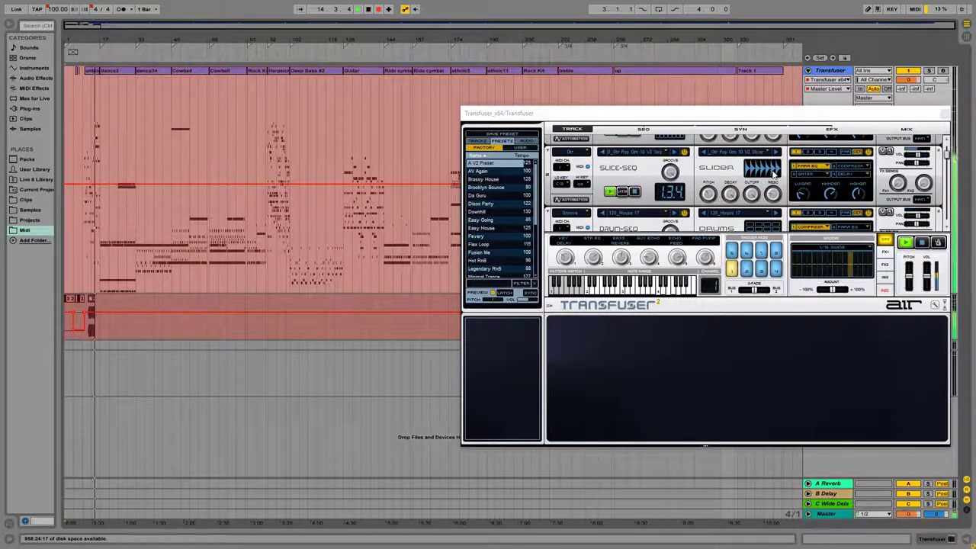
click(778, 153)
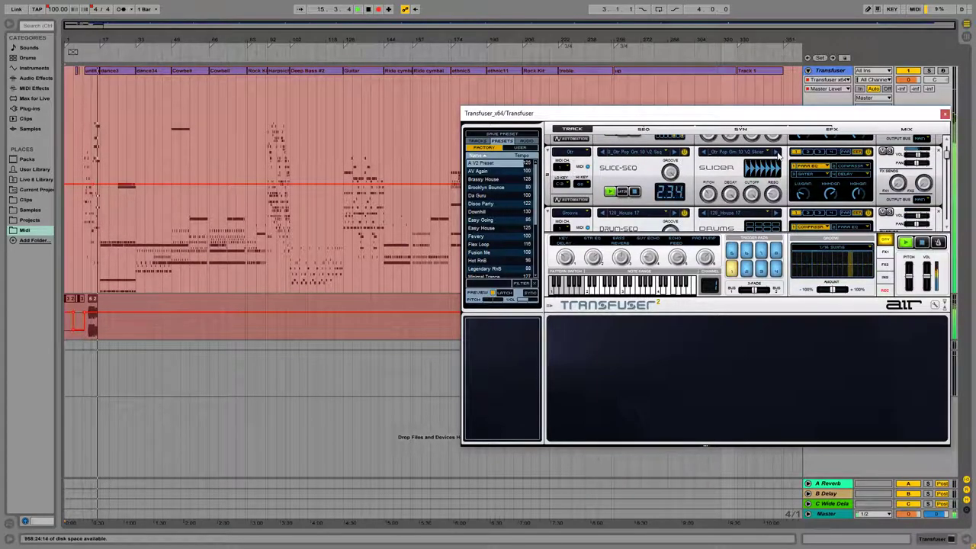
click(778, 153)
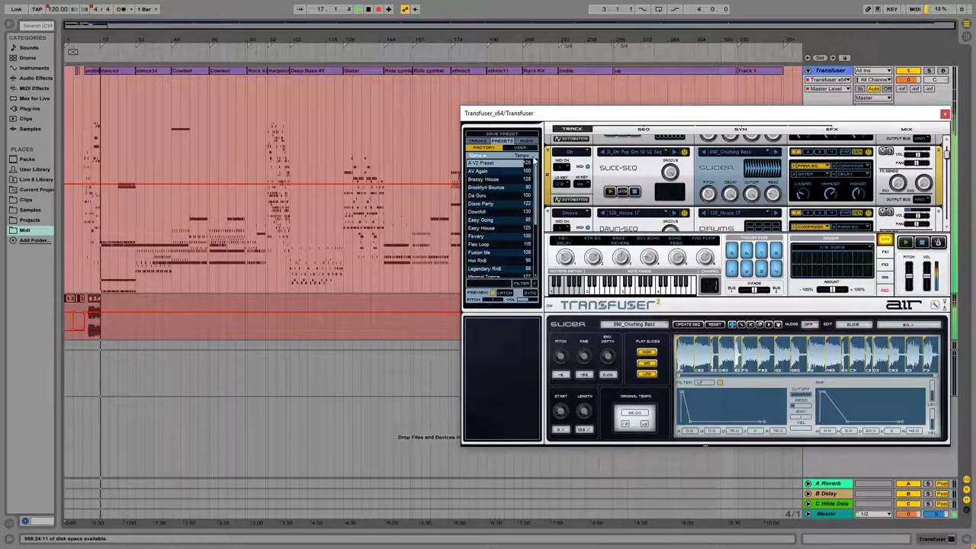
- Load the AV Again factory preset and switch the Loop 1 track's slicer content to 090_Deep Bass 01
double_click(495, 174)
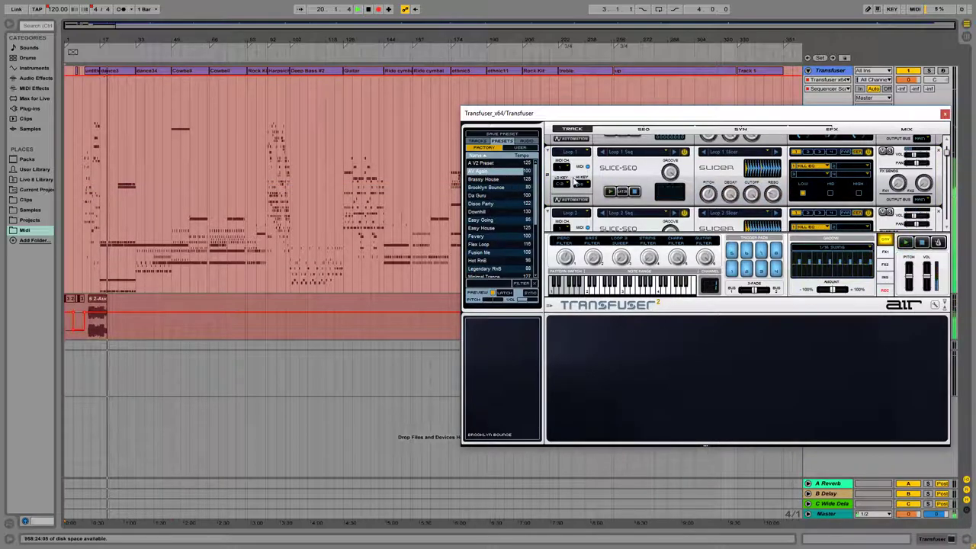
scroll(734, 174, up, 2)
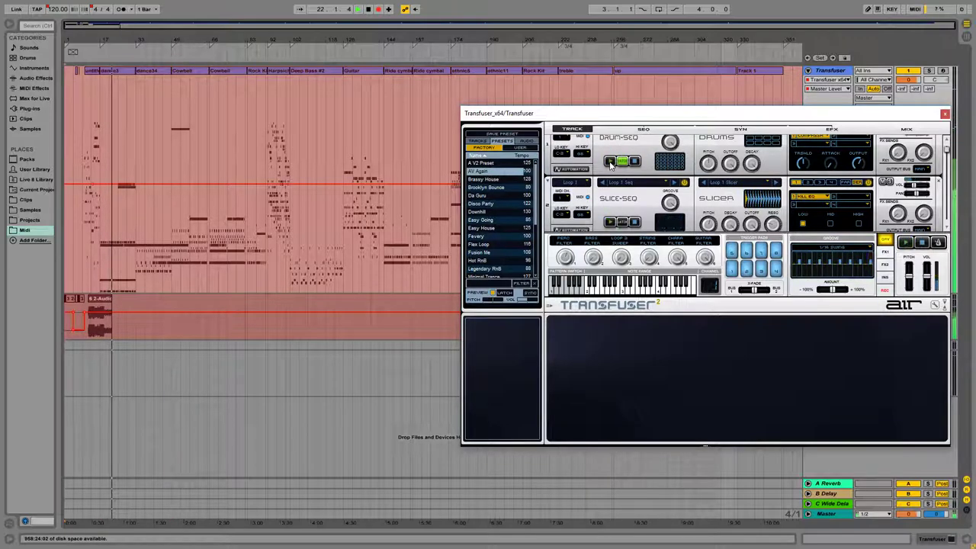
click(774, 185)
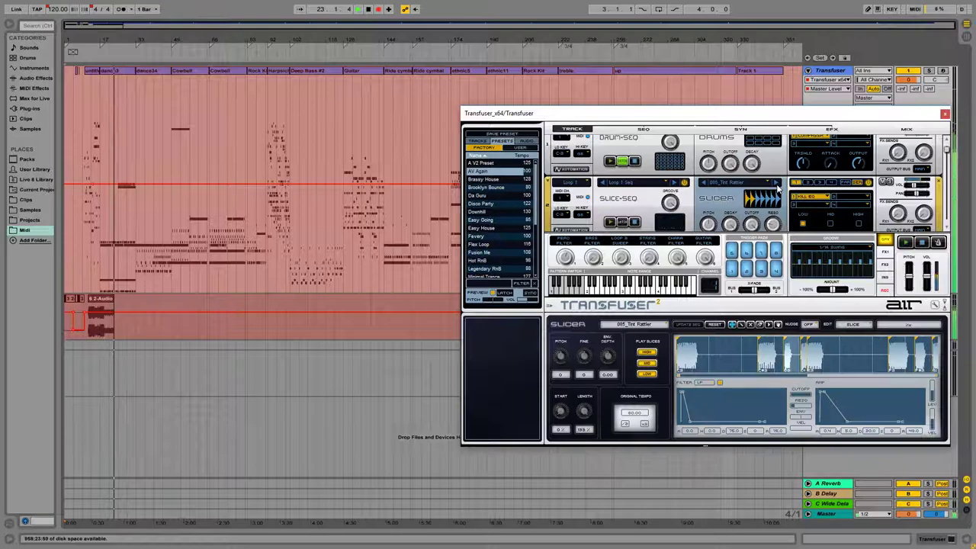
click(776, 183)
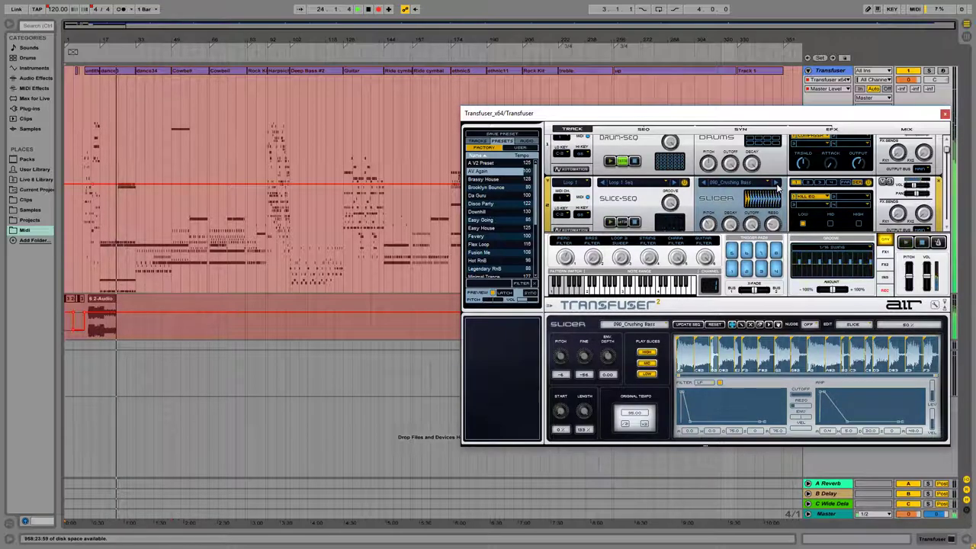
click(777, 183)
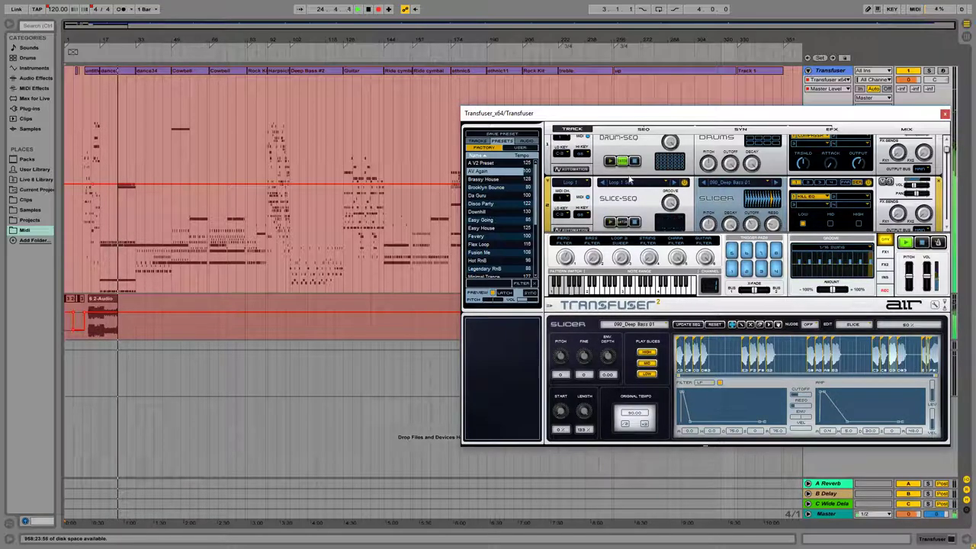
- Load the Brassy House factory preset and set the song tempo to 126 BPM
click(492, 180)
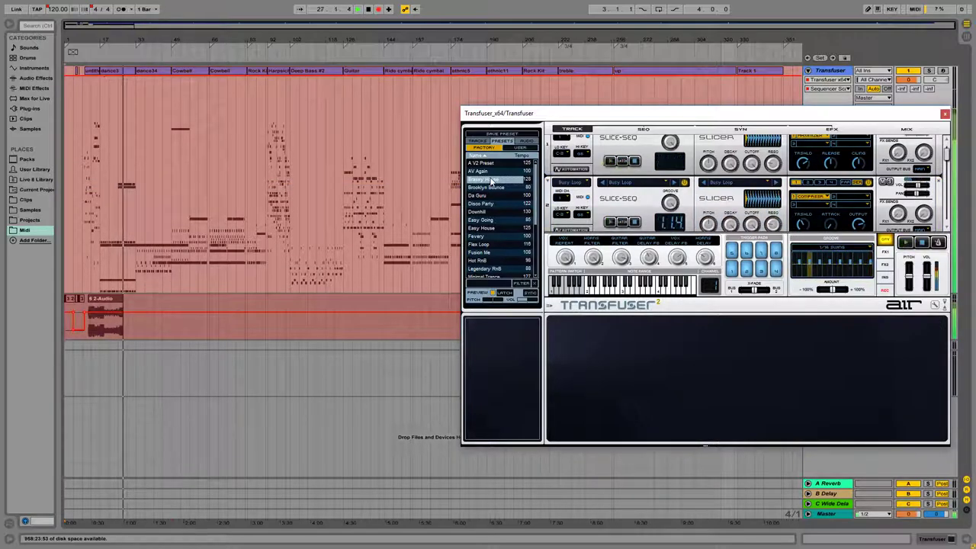
drag(58, 9, 62, 13)
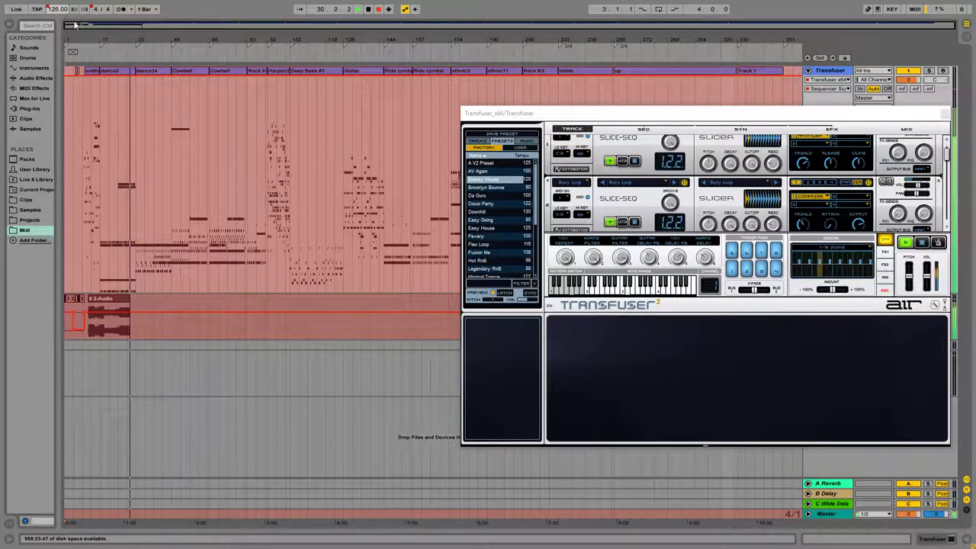
- Change the Busy Loop track's slicer content to Tnt Rattler and the Drum Loop track's slicer content to 090_Deep Bass 01
click(780, 184)
scroll(778, 153, up, 1)
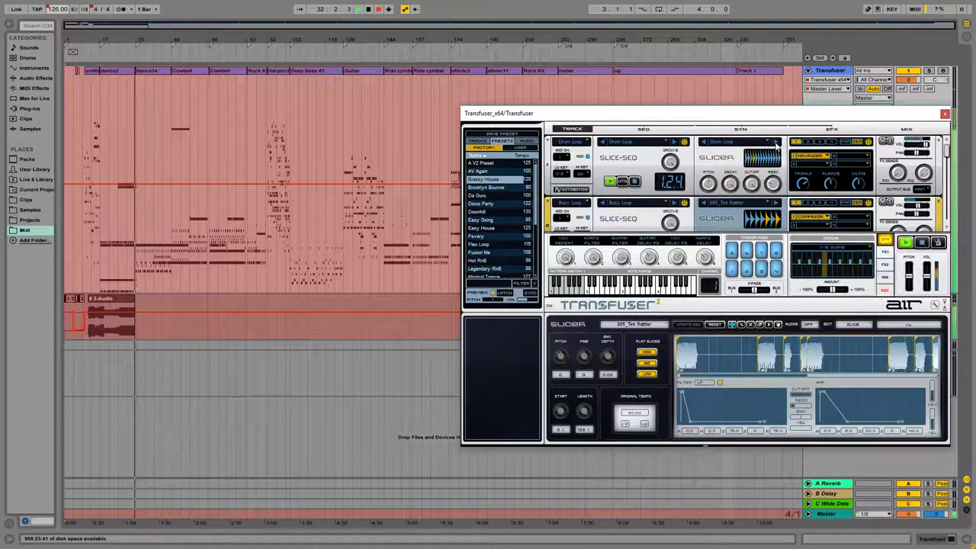
click(775, 142)
click(777, 142)
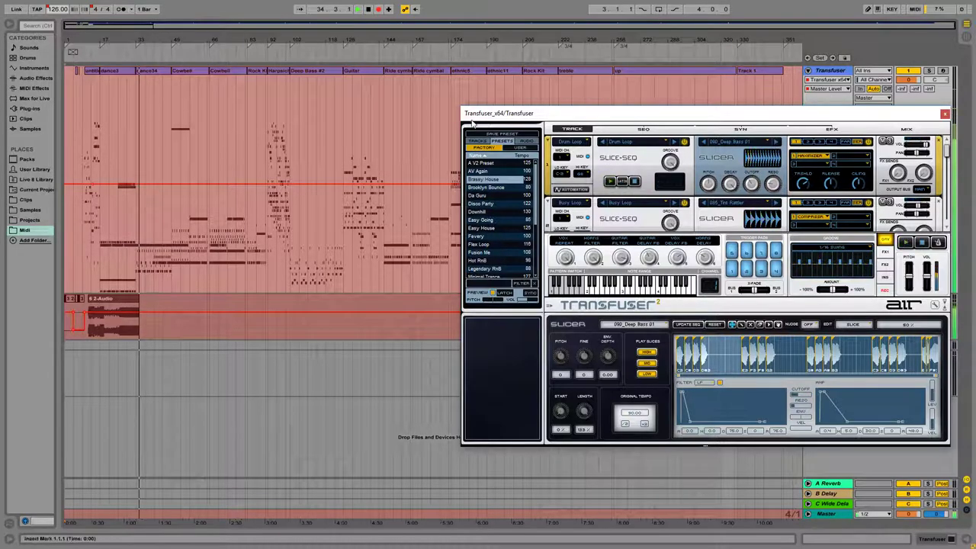
- Play from the Harpsichord clip and switch the sequences to 090_Crushing Bass for Busy Loop and 094_Super Pitch Bass for Drum Loop
click(272, 59)
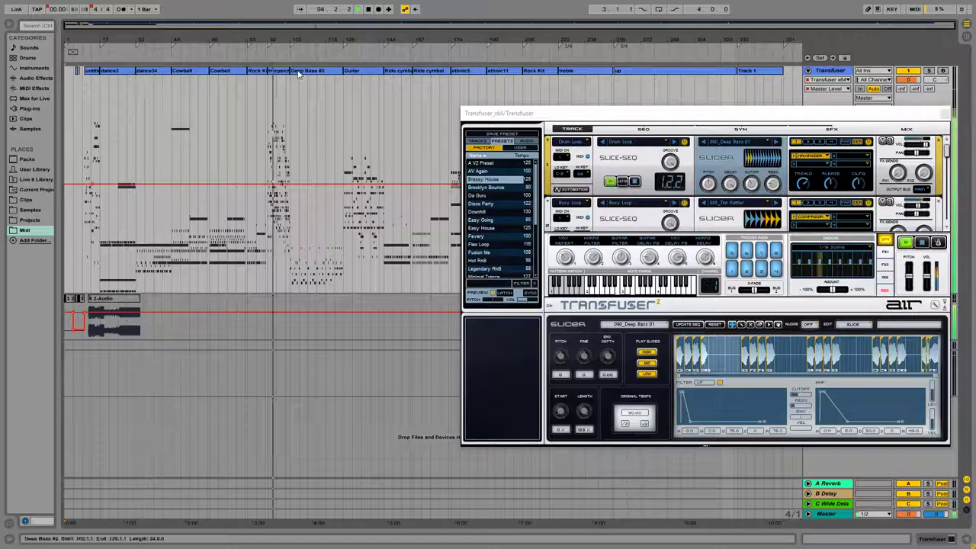
click(674, 205)
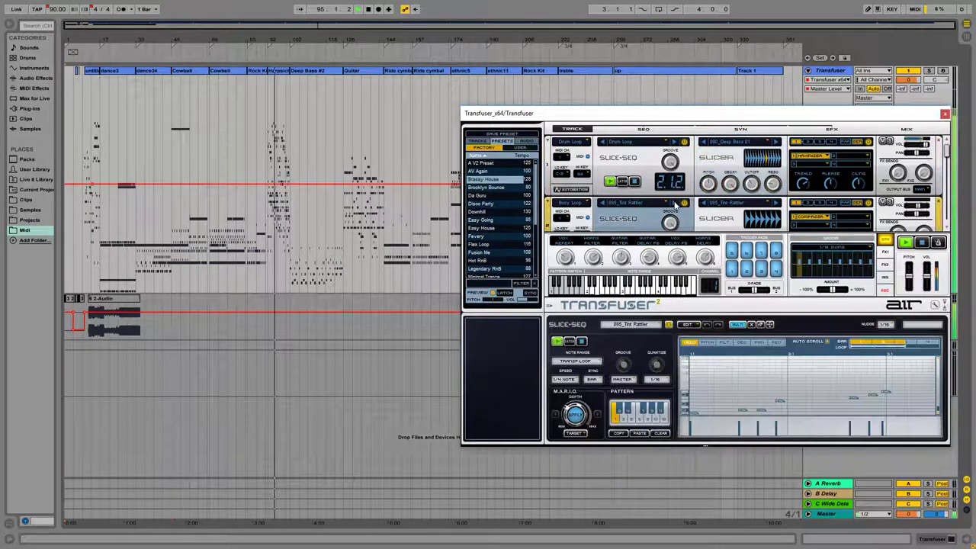
click(673, 143)
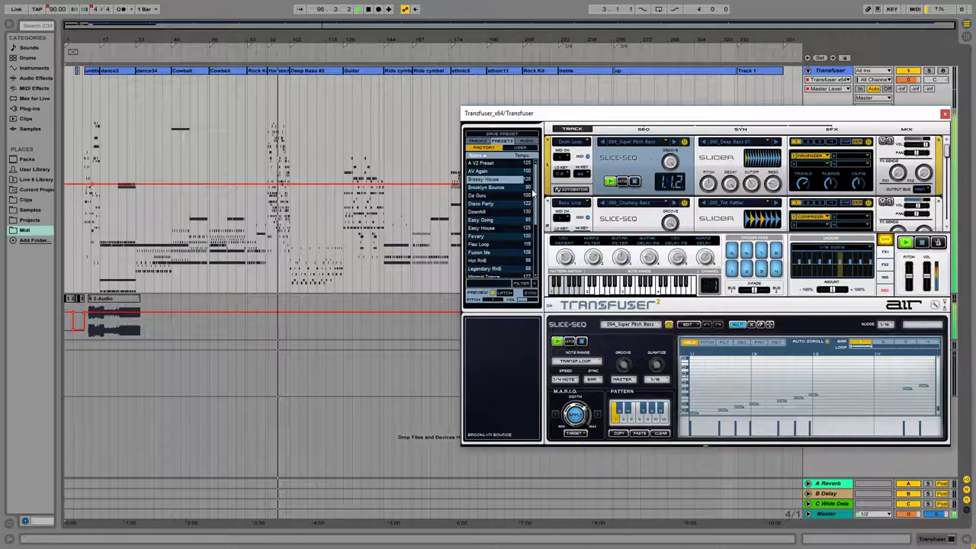
- Load the Brooklyn Bounce factory preset and bring its Cut Gtr and Drums Alt tracks into view
click(495, 190)
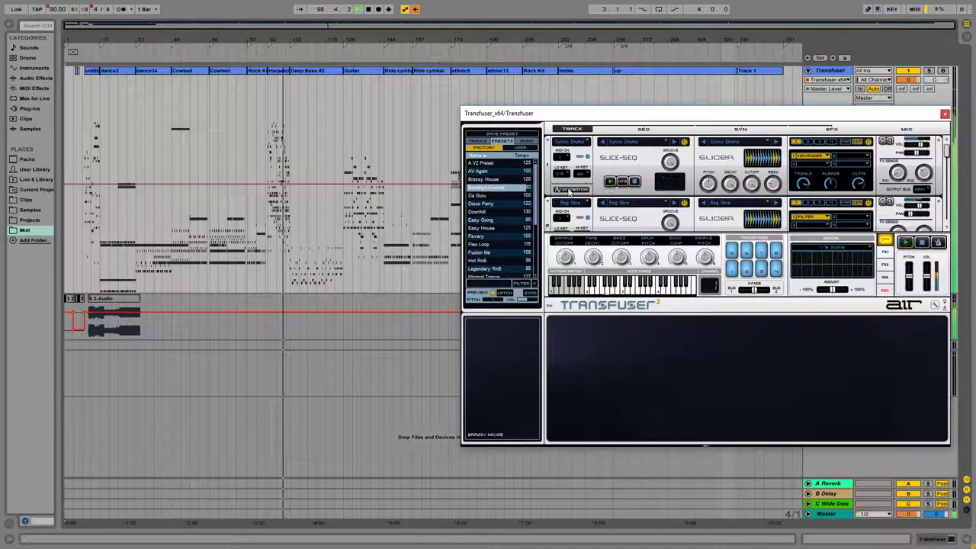
scroll(673, 169, down, 3)
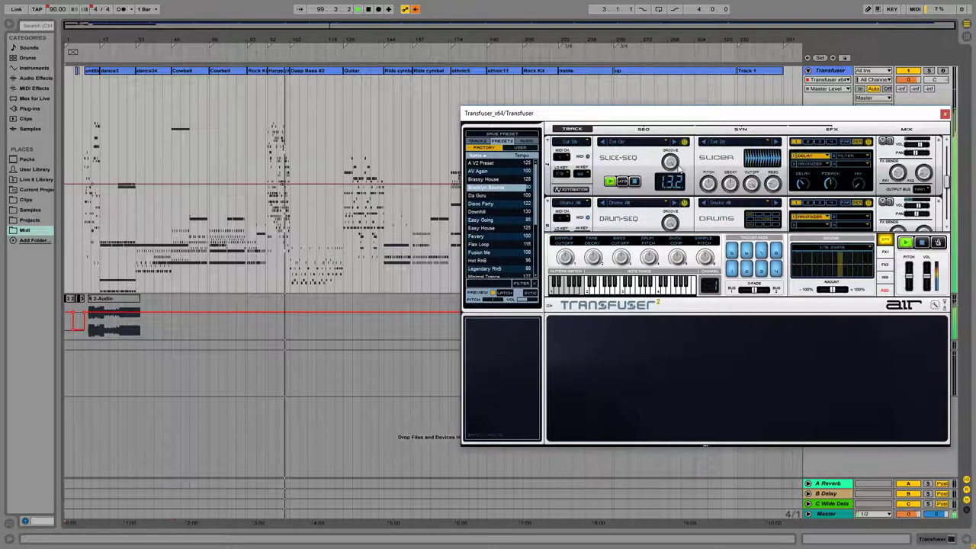
- Move playback to the start of the second Cowbell clip and start arrangement recording there
click(196, 77)
click(211, 53)
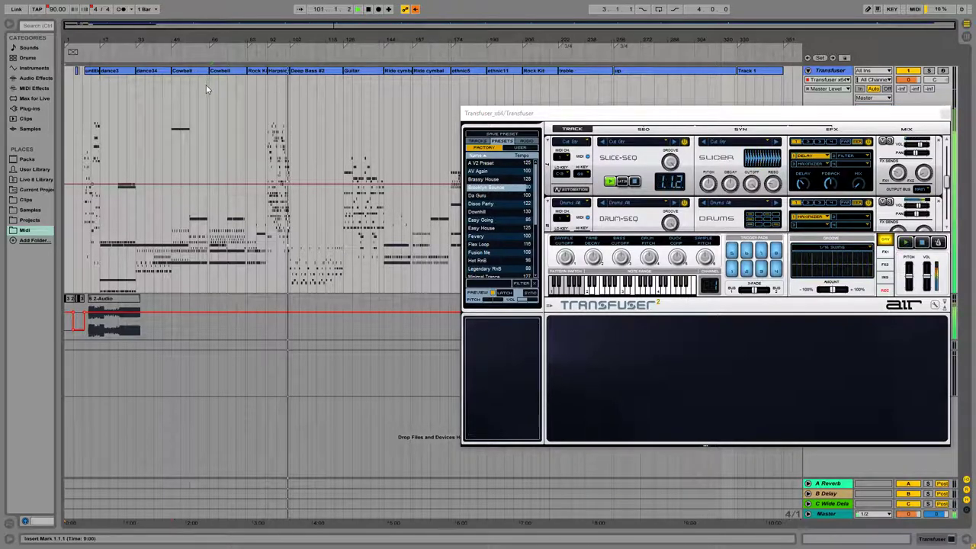
click(377, 9)
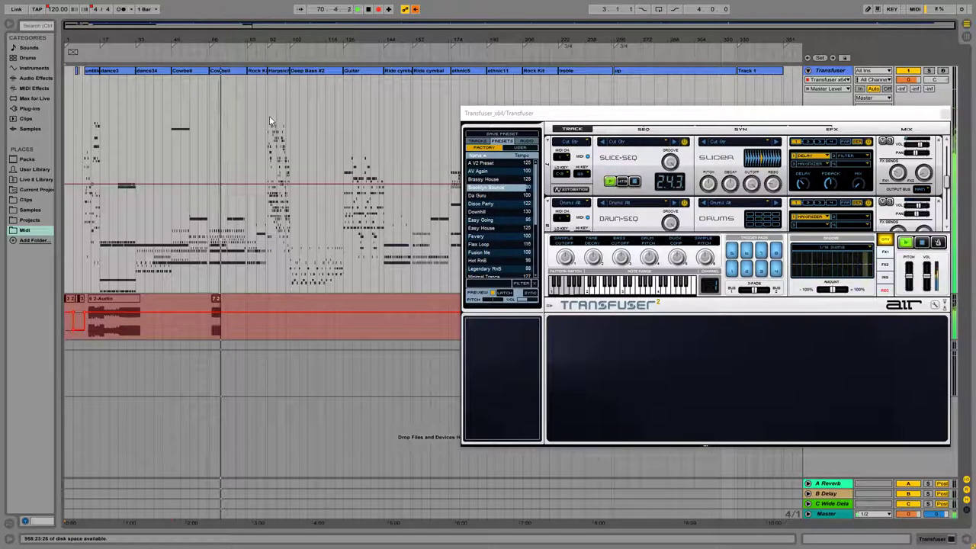
- Set the Cut Gtr track's sequence and slicer to 090_Crushing Bass and the Drums Alt kit to 070_Club Licious
click(672, 142)
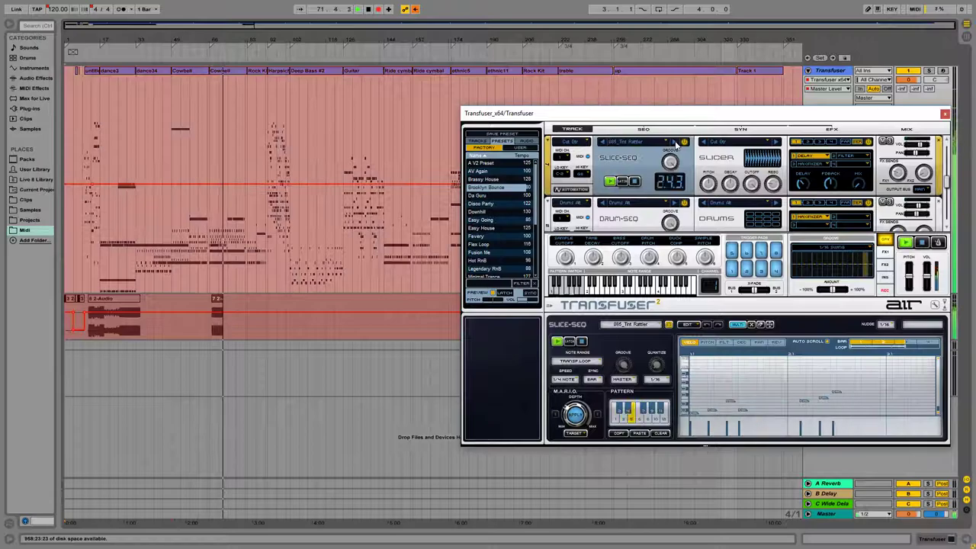
click(776, 142)
click(777, 204)
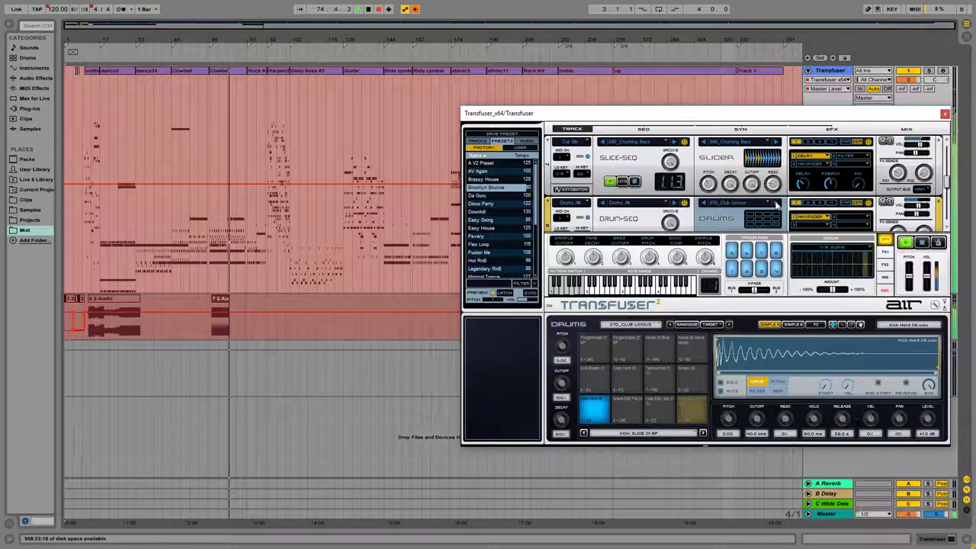
- Audition the tambourine, finger snap, clap and kick pads of the 070_Club Licious drum kit
click(658, 378)
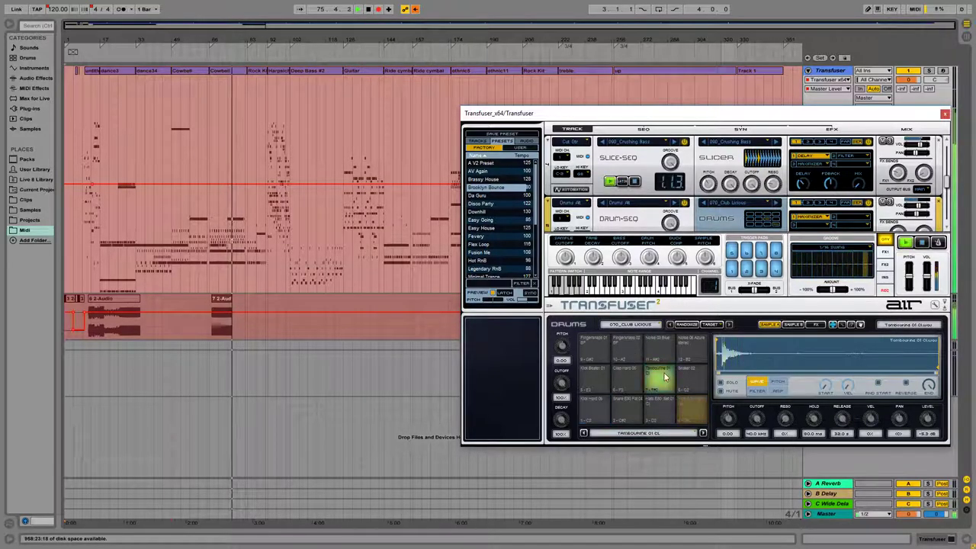
click(664, 354)
click(629, 349)
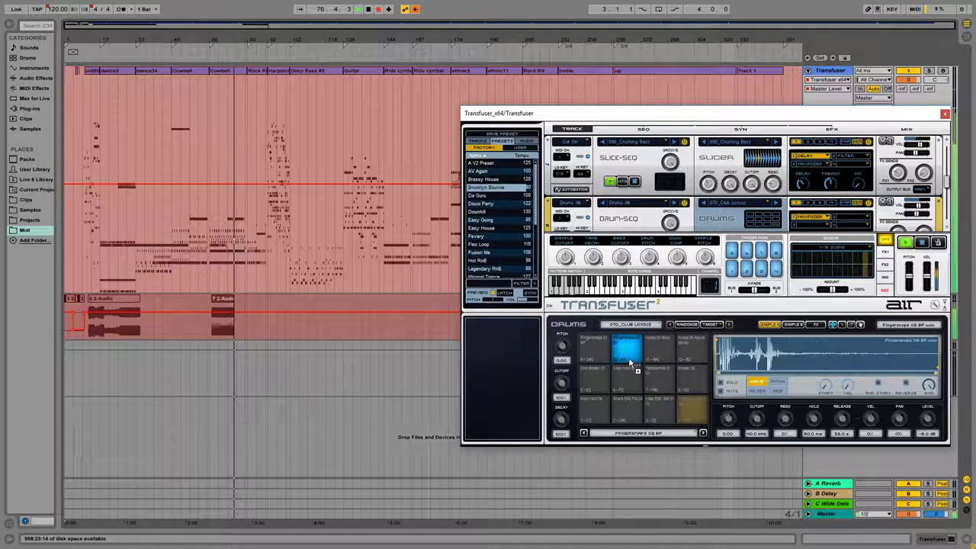
click(626, 374)
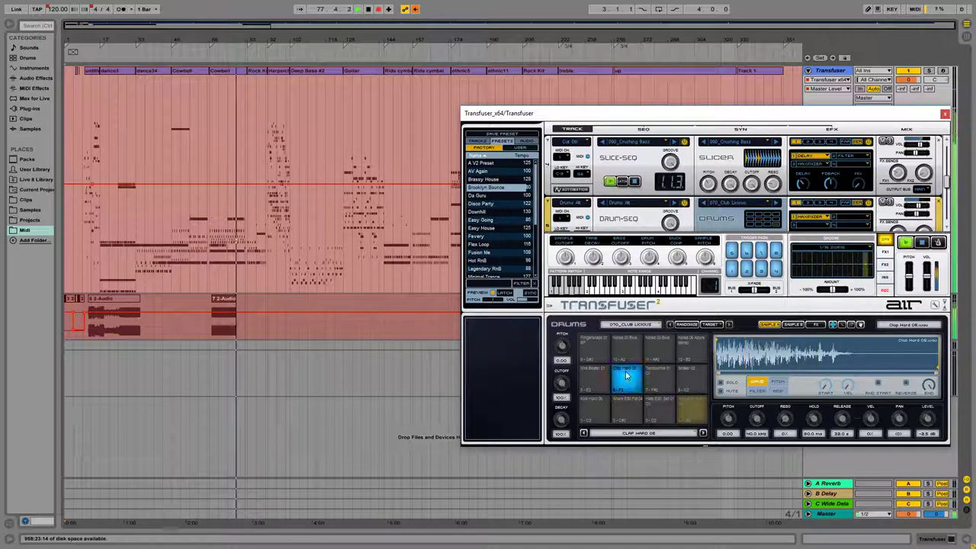
click(658, 377)
click(625, 378)
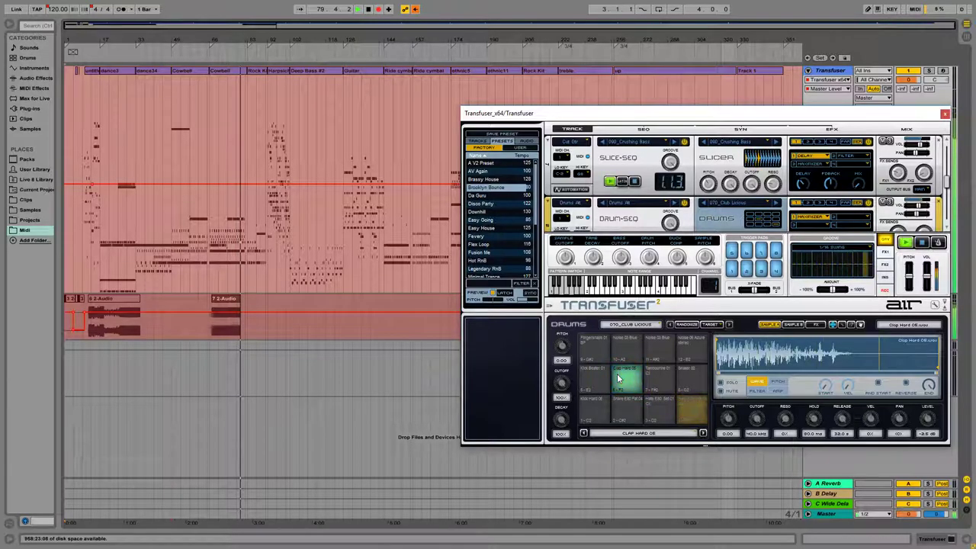
click(595, 409)
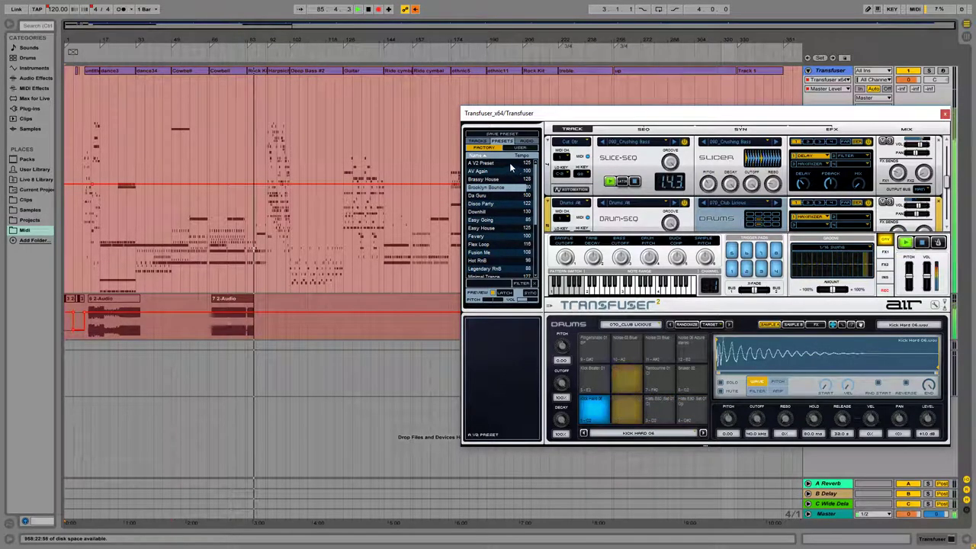
- Load the 090_Percussion Kit 2 drum kit from Drum Machines 060-099 BPM into the Drums Alt track
click(643, 325)
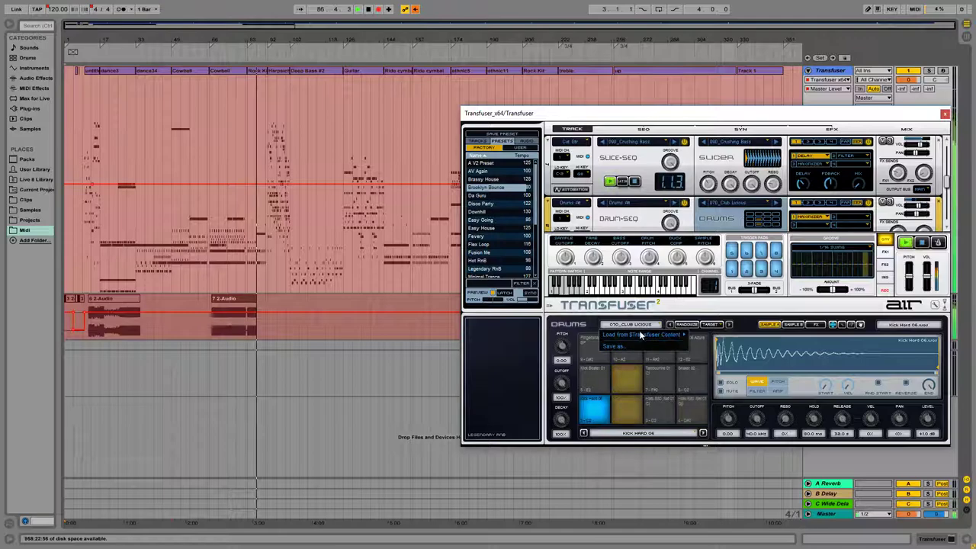
mouse_move(639, 336)
mouse_move(717, 340)
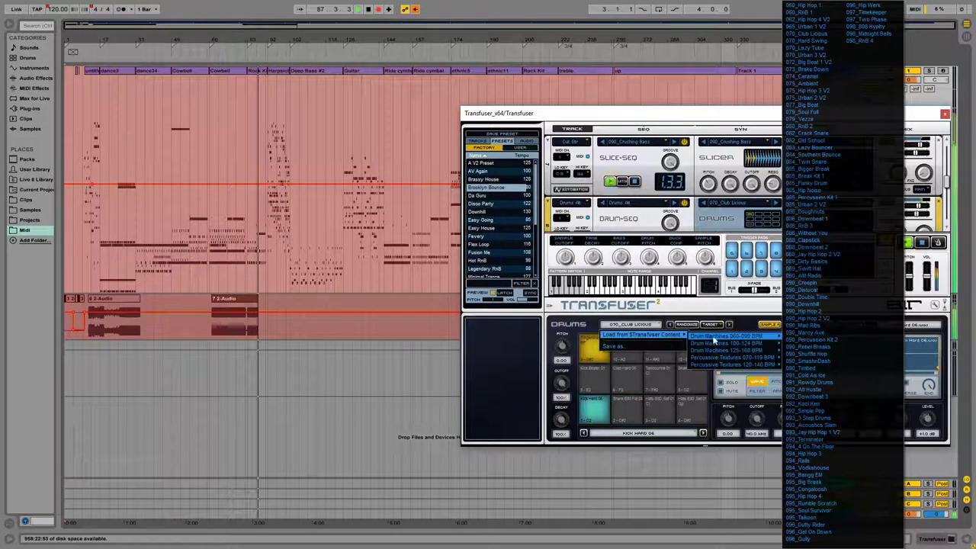
click(801, 338)
- Load the 128_Minimal Kit 01 drum kit from Drum Machines 125-160 BPM into the Drums Alt track
click(630, 324)
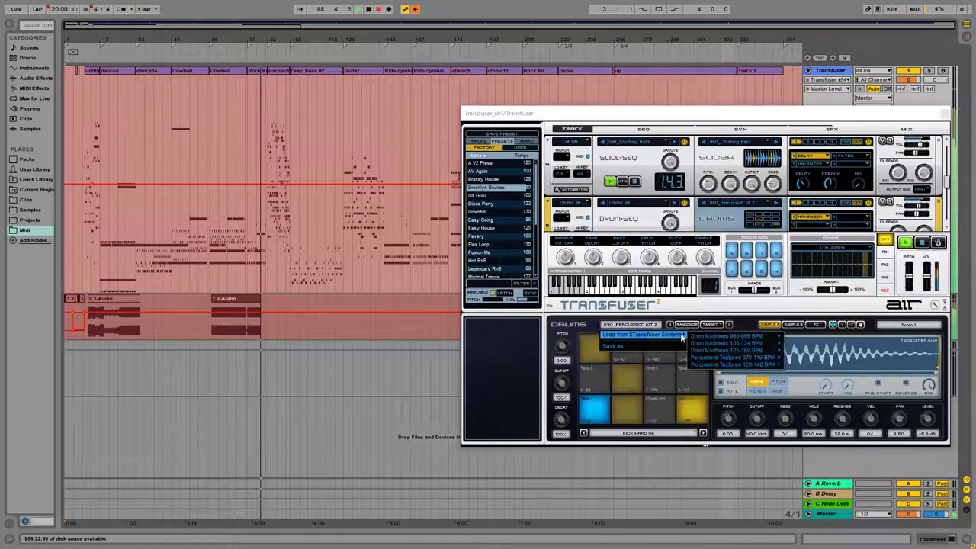
mouse_move(640, 336)
mouse_move(736, 337)
click(811, 347)
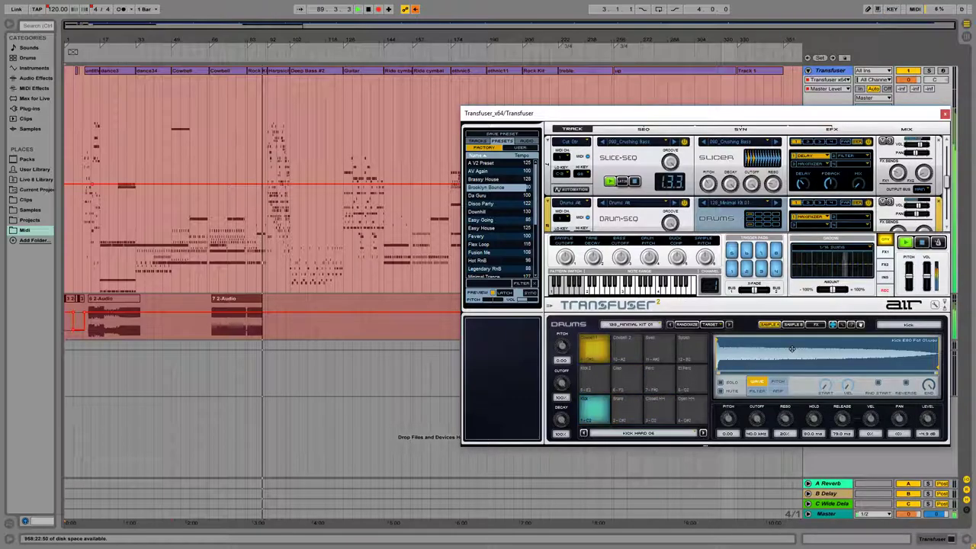
- Load the 100_Movin kit from Percussive Textures 070-119 BPM into the Drums Alt track
click(636, 325)
mouse_move(657, 335)
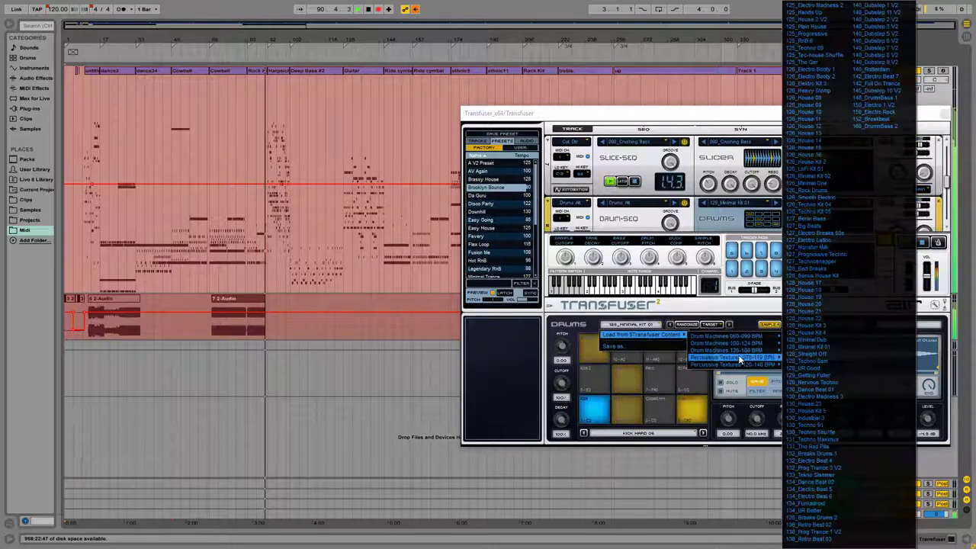
mouse_move(738, 356)
click(820, 458)
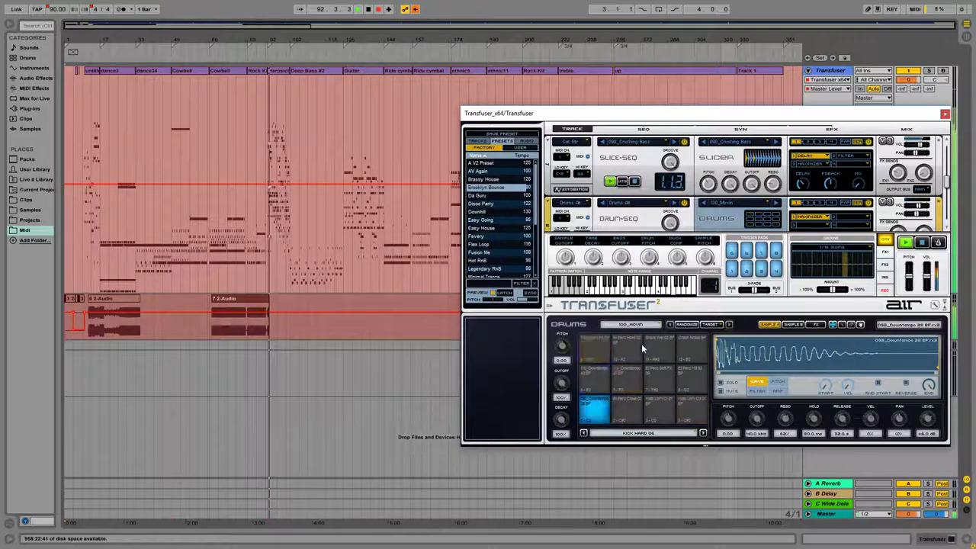
- Load the 104_Perc Texture 01 kit from Percussive Textures 070-119 BPM into the Drums Alt track
click(630, 325)
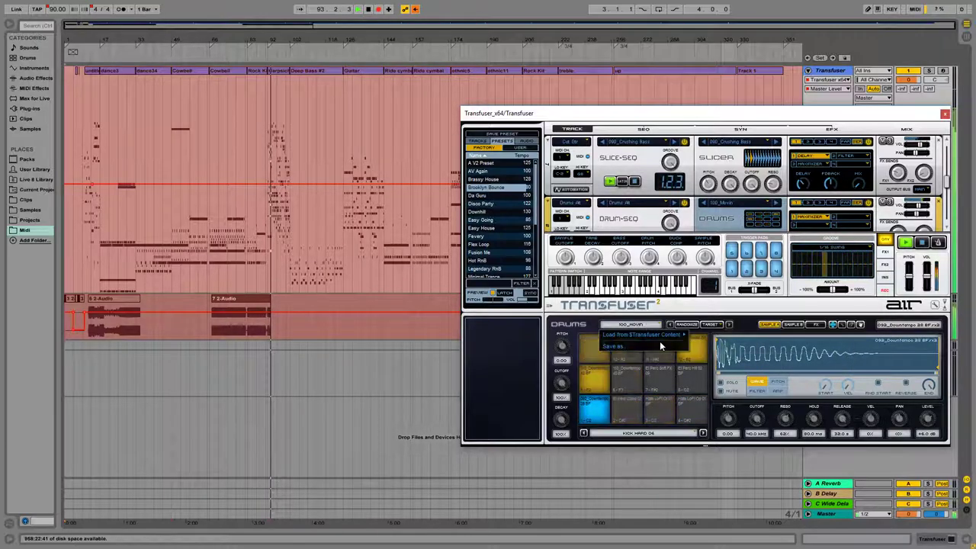
mouse_move(663, 336)
mouse_move(732, 358)
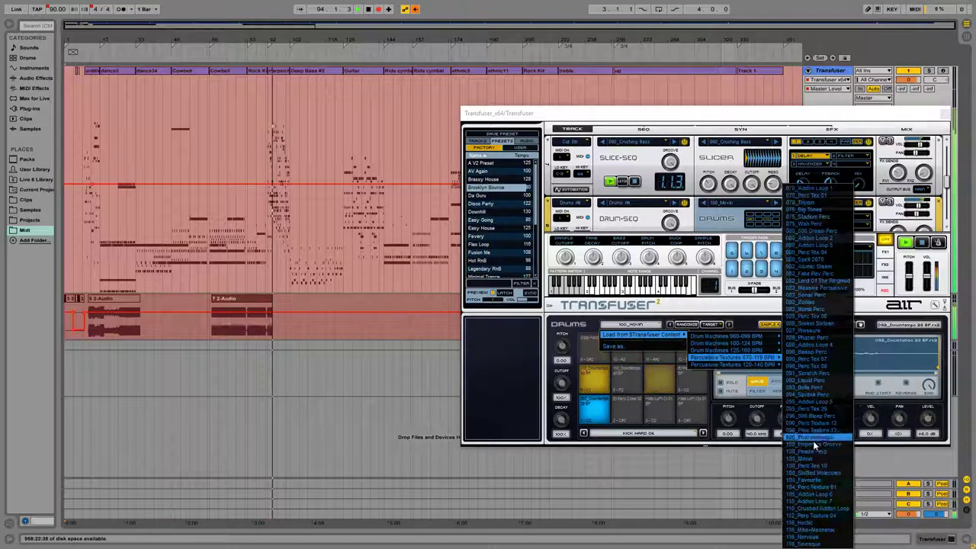
click(821, 488)
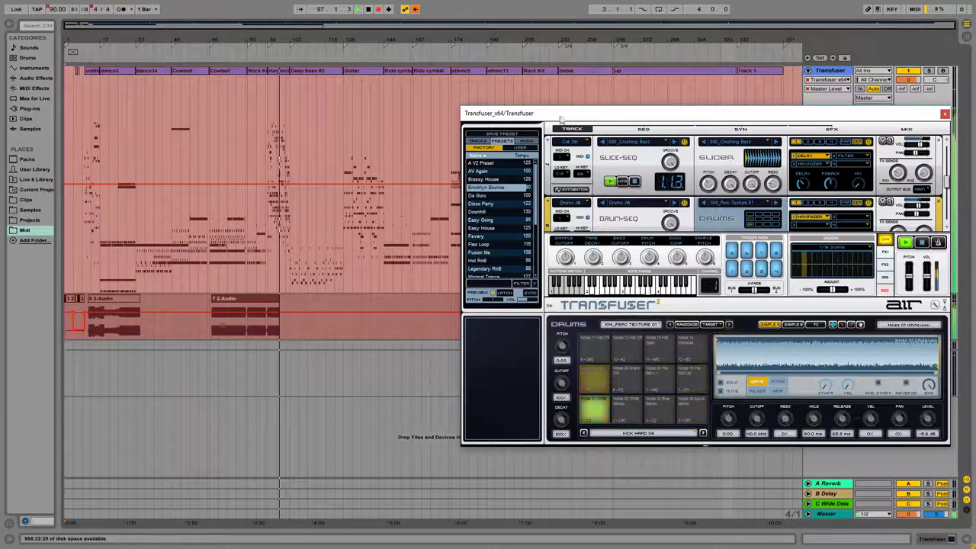
- Load the Da Guru factory preset during playback and bring its guitar cut tracks into view
click(481, 195)
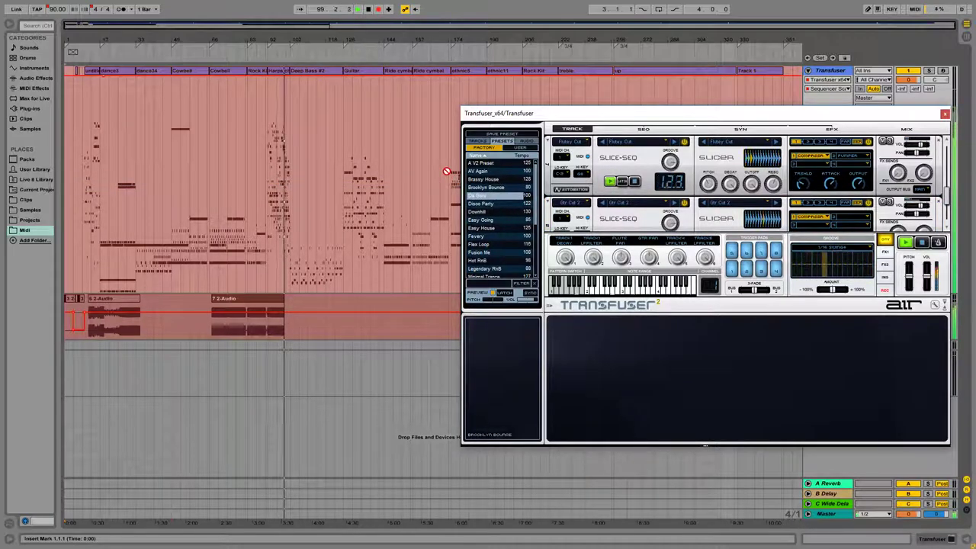
key(space)
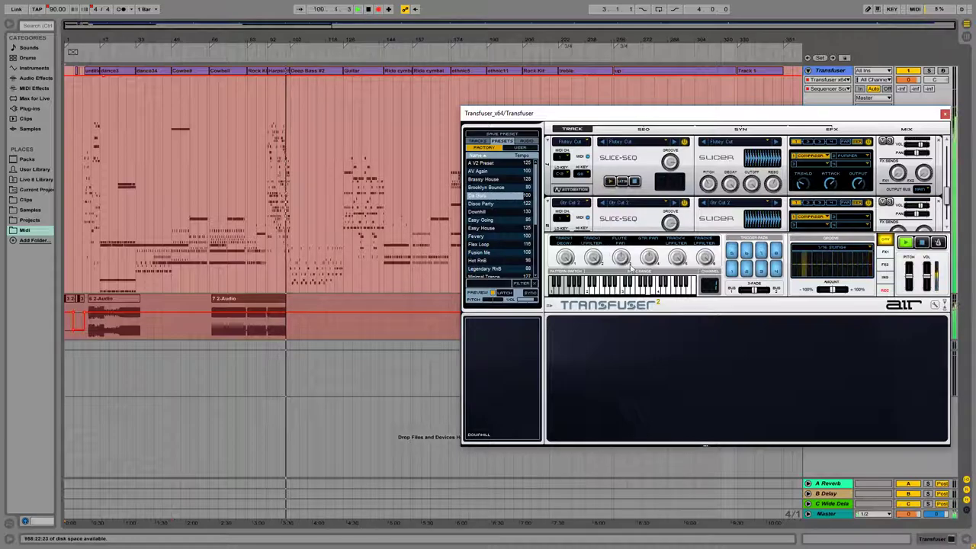
scroll(591, 217, down, 2)
scroll(591, 215, up, 4)
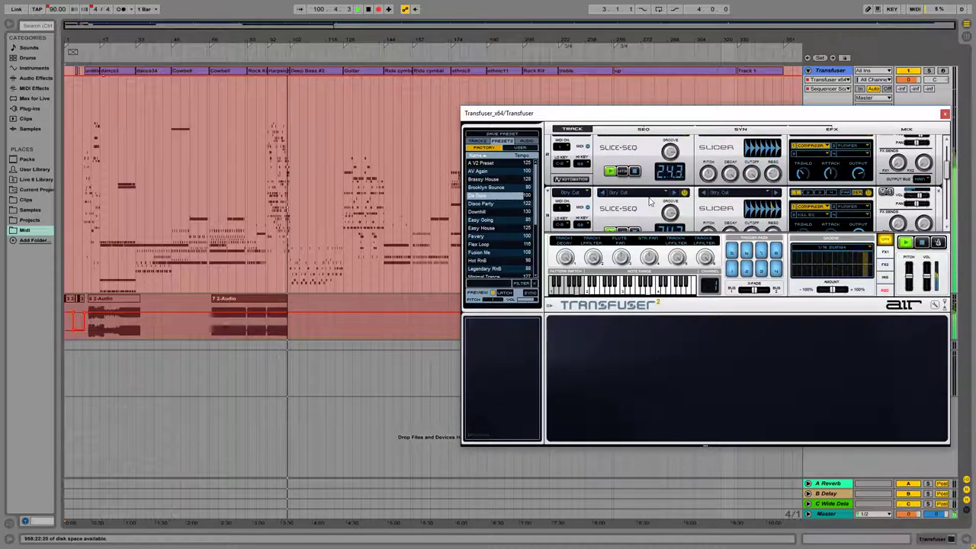
- Load the 085_Tnt Rattler sequence from Basslines into the Slice-Seq of the Gtry Cut track
click(649, 197)
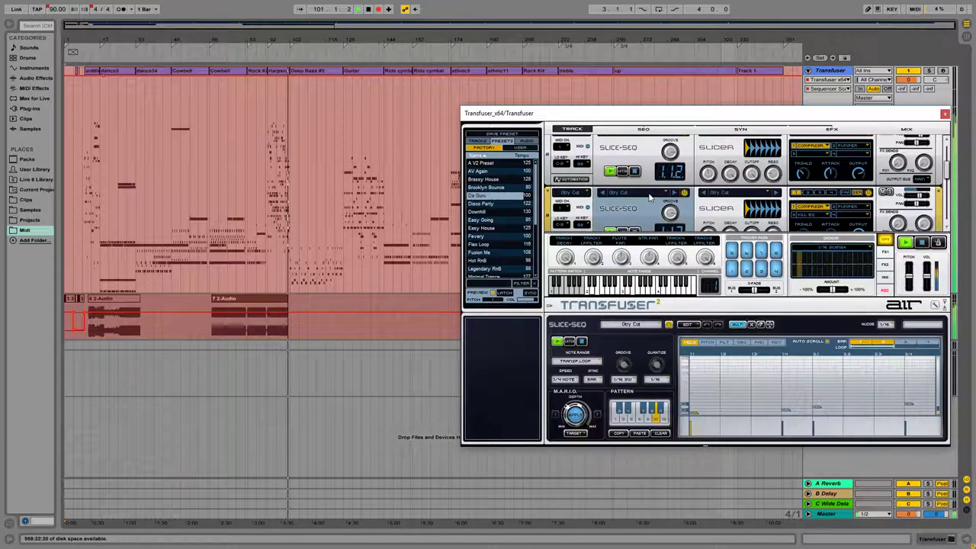
click(645, 325)
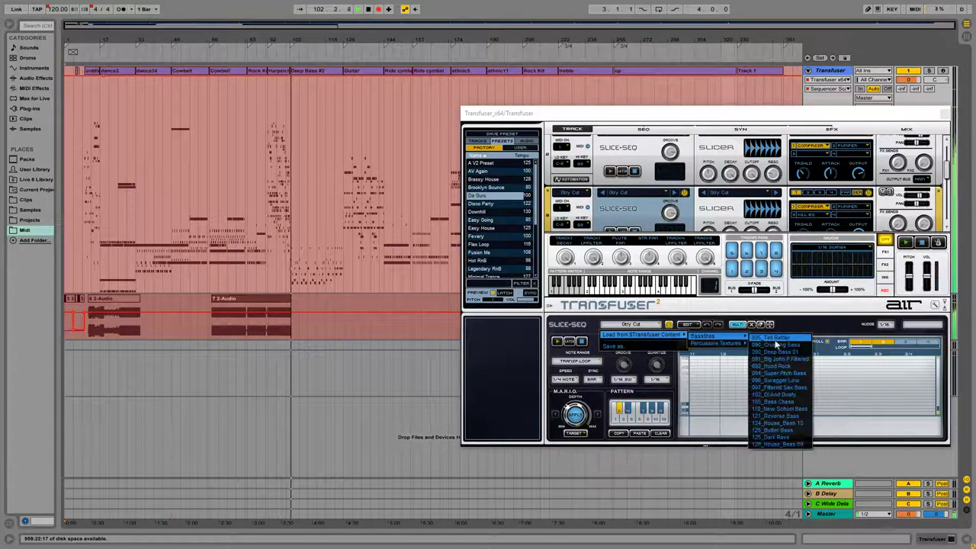
click(776, 339)
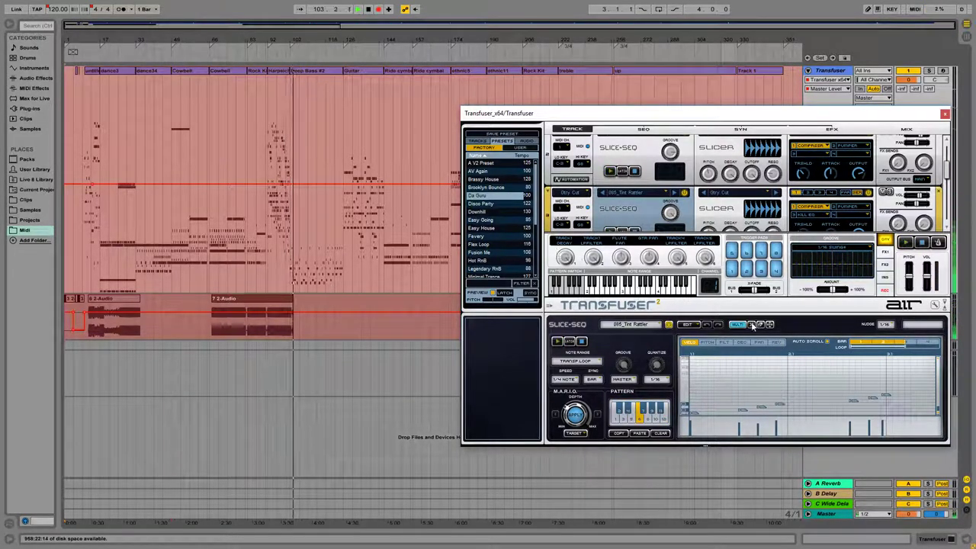
drag(784, 316, 342, 91)
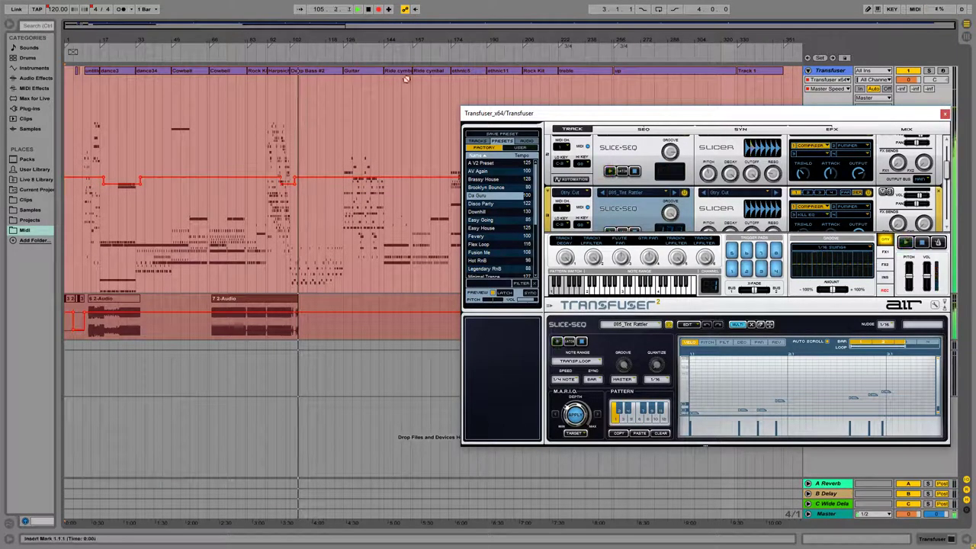
- Load the Disco Party factory preset and restart playback near the start of the Guitar clip without recording
click(483, 204)
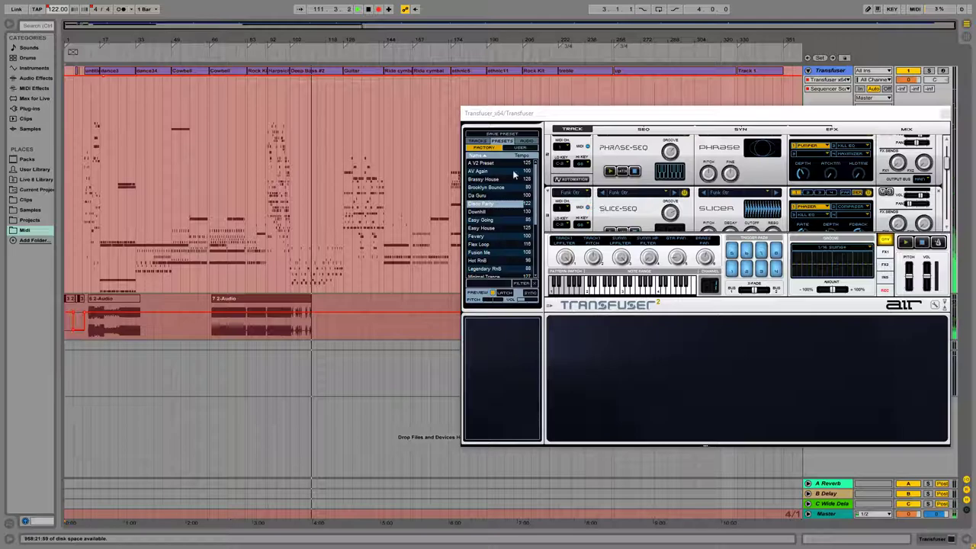
click(346, 57)
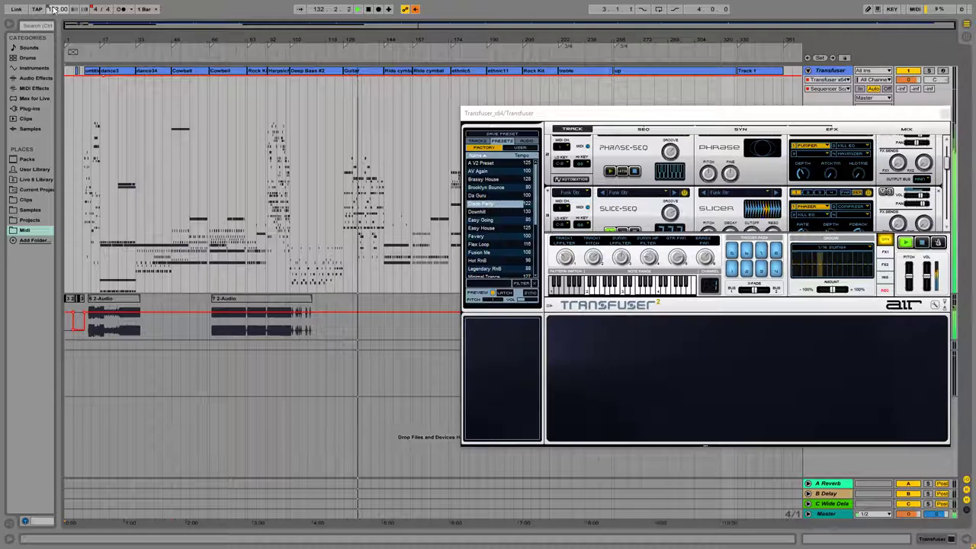
- Load the 119_Schwoof sequence from Percussive Textures into the Funk Gtr track's Slice-Seq
click(669, 195)
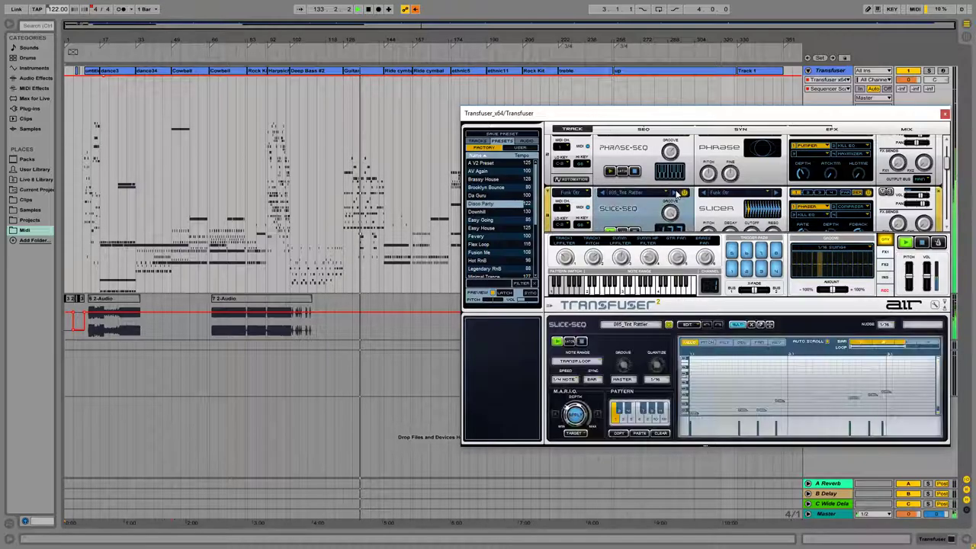
click(630, 324)
mouse_move(648, 335)
mouse_move(709, 347)
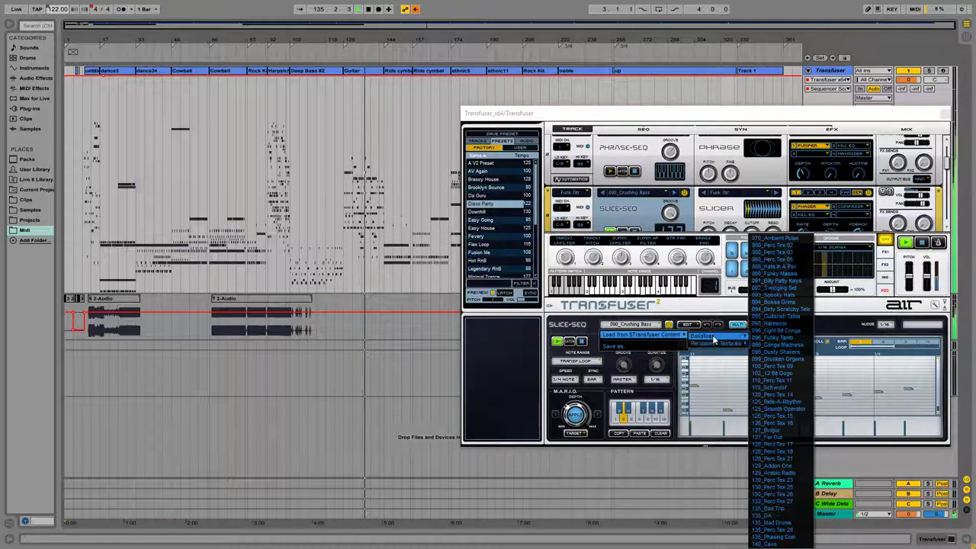
click(791, 386)
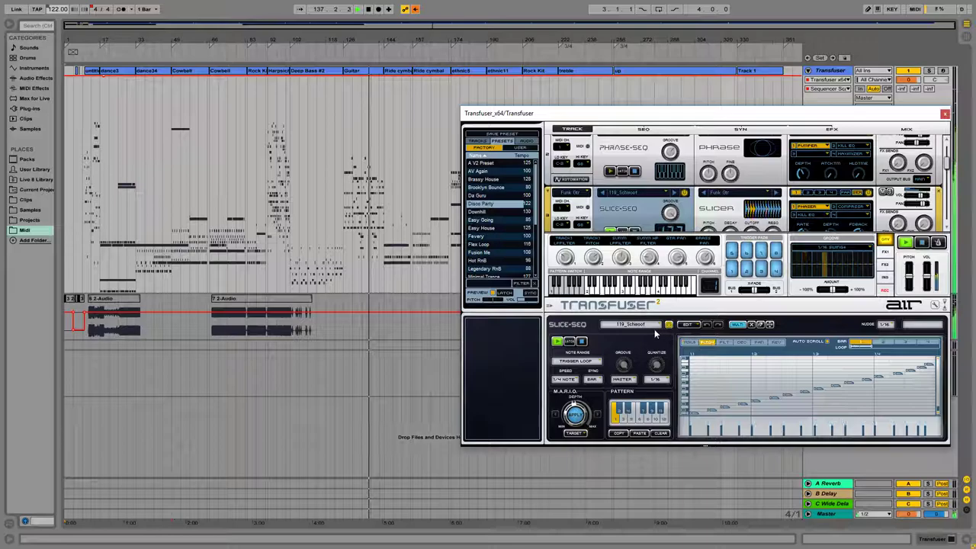
- Replace the Funk Gtr track's sequence with 098_Dusty Shakers from Percussive Textures
click(631, 324)
mouse_move(671, 335)
mouse_move(715, 345)
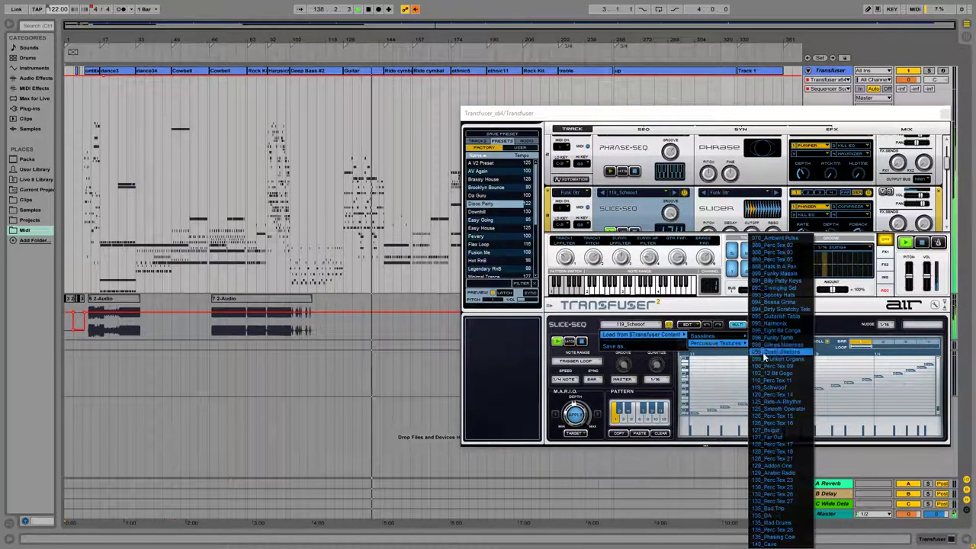
click(762, 352)
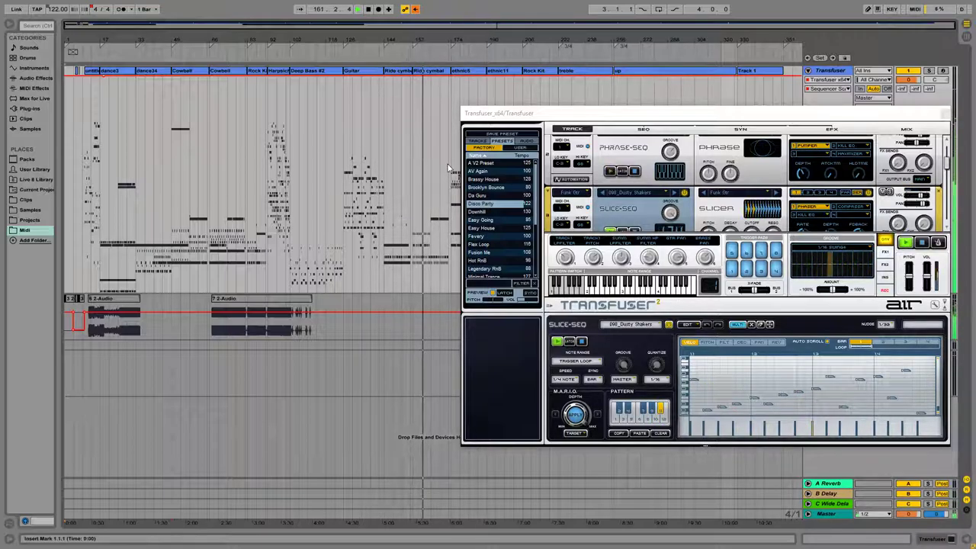
- Load the Downhill factory preset and set the project tempo to 128 BPM
click(480, 212)
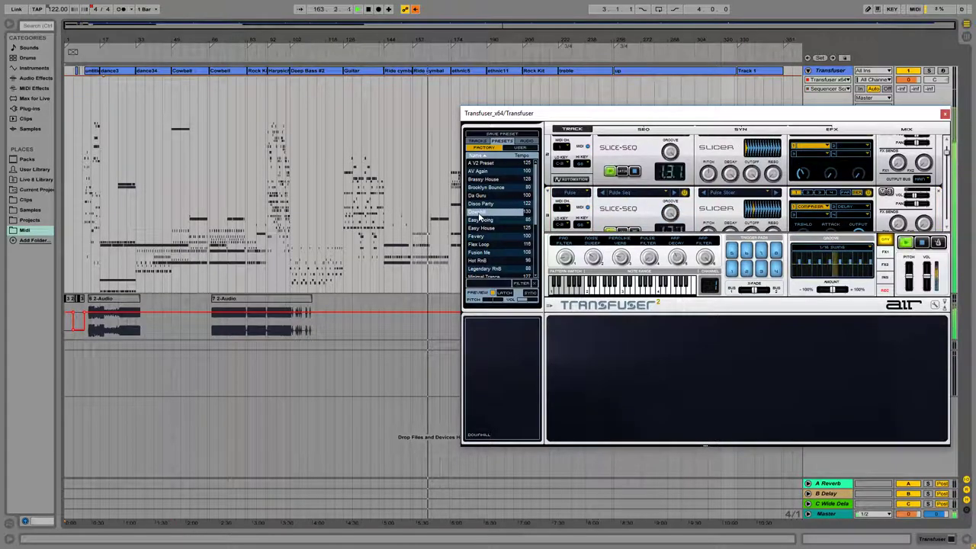
drag(55, 9, 55, 4)
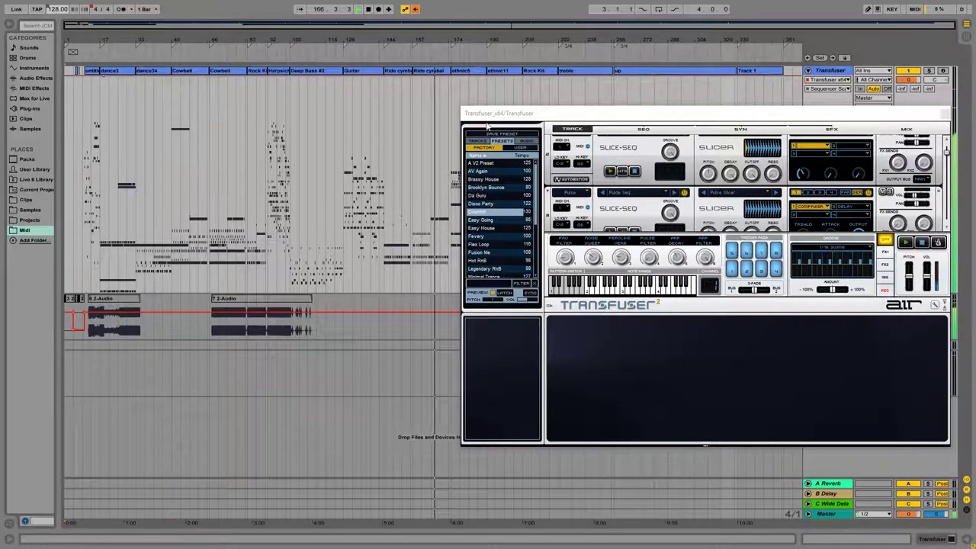
- Move the plug-in window off the arrangement and restart playback within the dance34 clip
drag(534, 117, 612, 164)
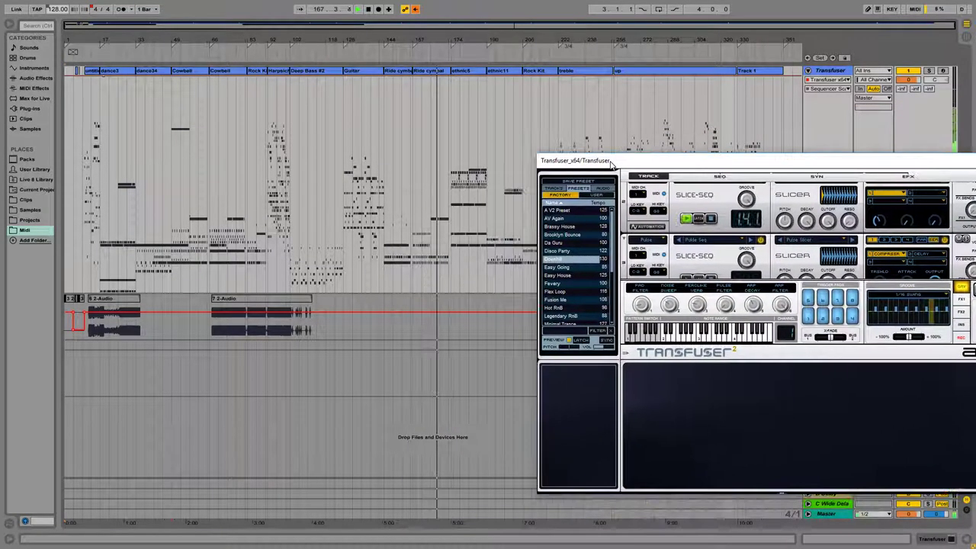
click(155, 55)
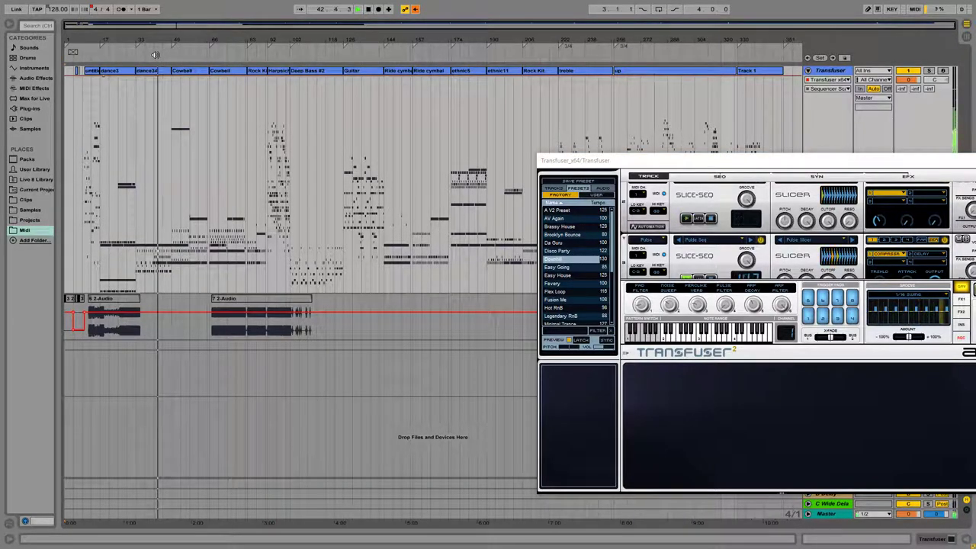
- Load 090_Crushing Bass into both the Slice-Seq and the Slicer of the HiHat Loop 1 track
scroll(597, 228, down, 4)
scroll(701, 221, up, 2)
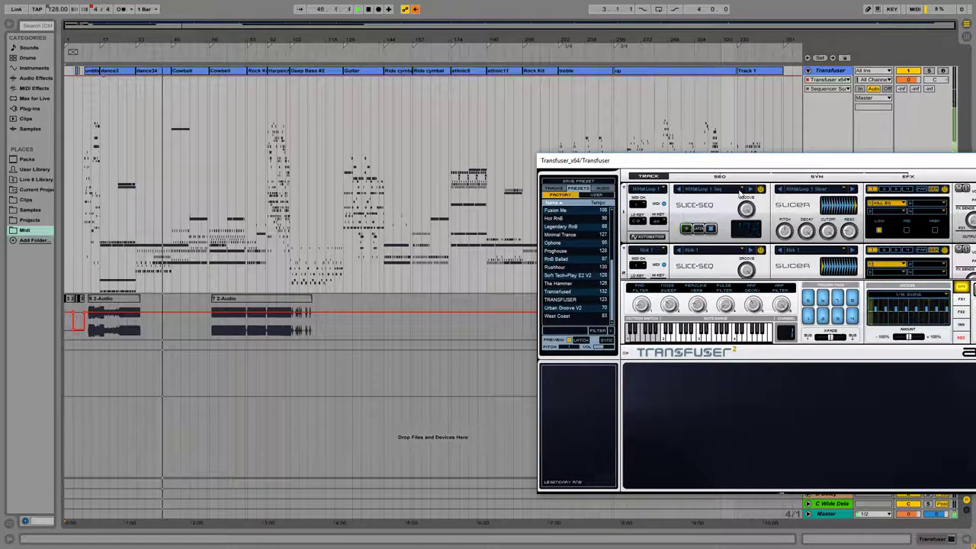
click(737, 193)
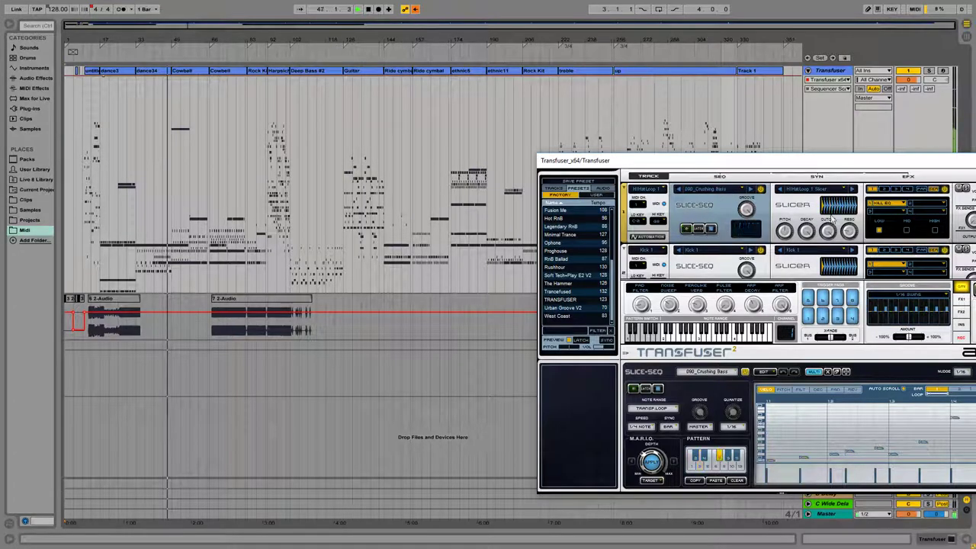
click(852, 189)
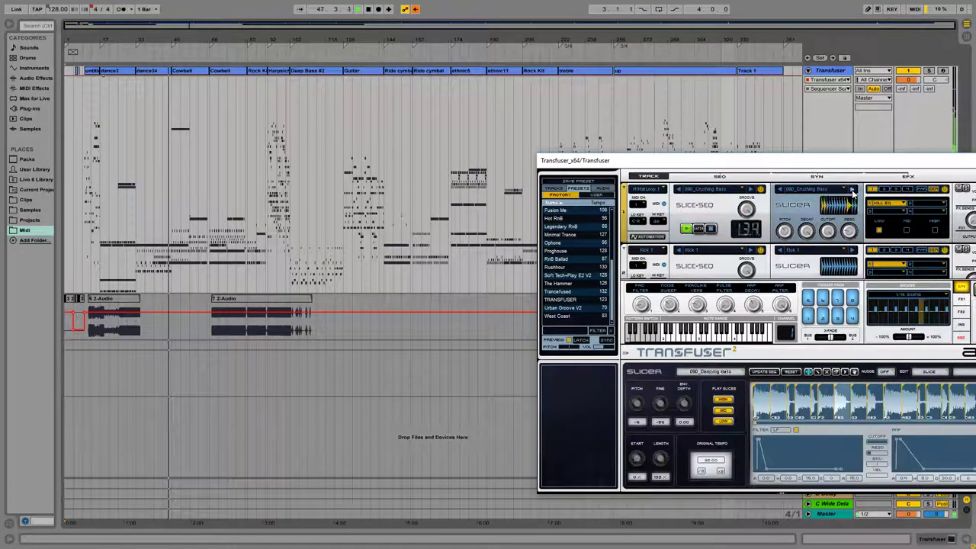
- Load 091_Big John P Filtered into the Guitar track's Slicer and set the project tempo to 110 BPM
click(855, 252)
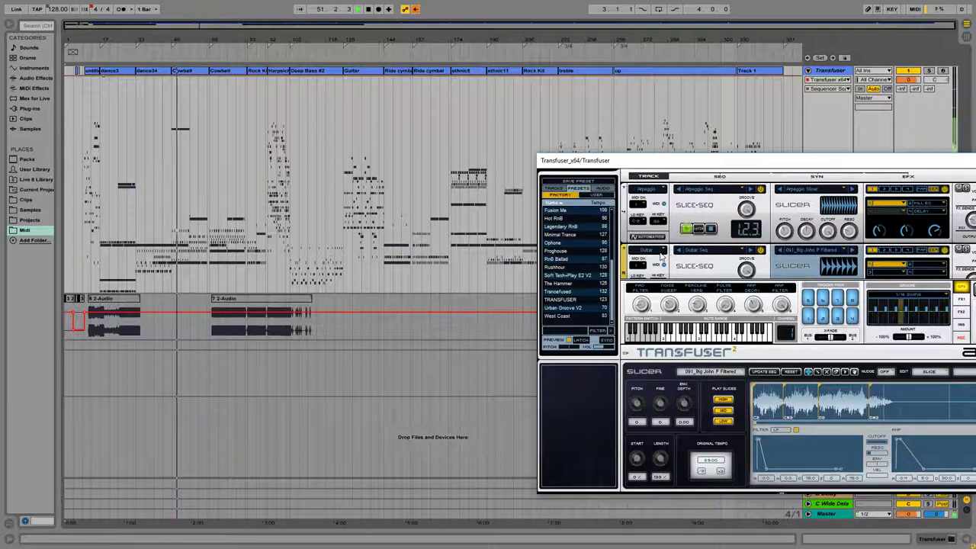
drag(58, 9, 58, 53)
- Play a note on the plug-in's keyboard and load the Easy Going factory preset
click(693, 331)
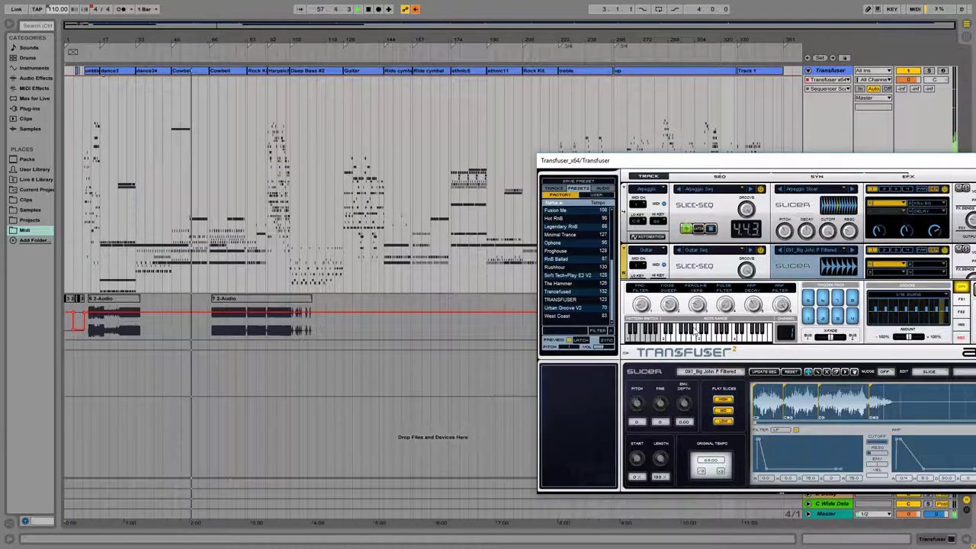
scroll(559, 254, up, 3)
click(559, 251)
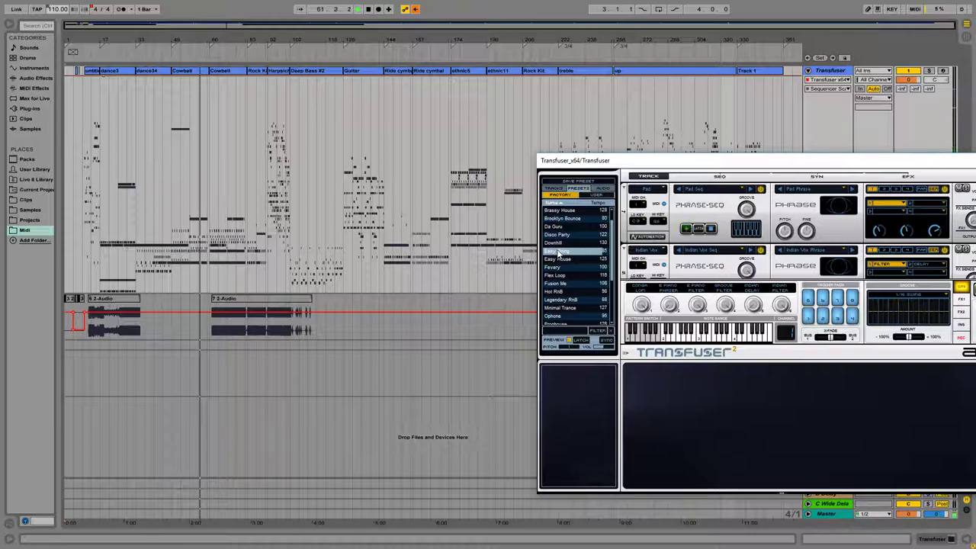
- Set the project tempo to 126 BPM and load the Easy House factory preset
drag(59, 11, 59, 1)
click(551, 259)
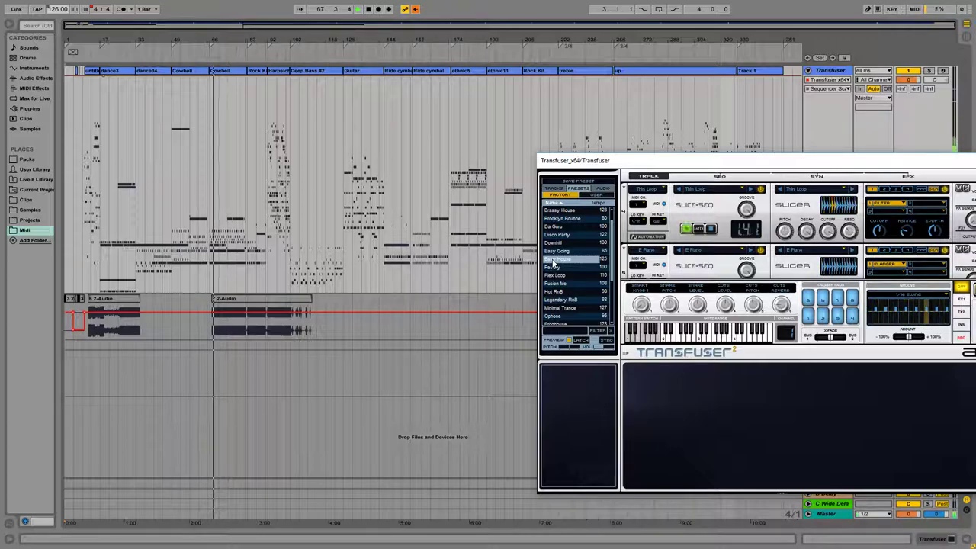
click(557, 260)
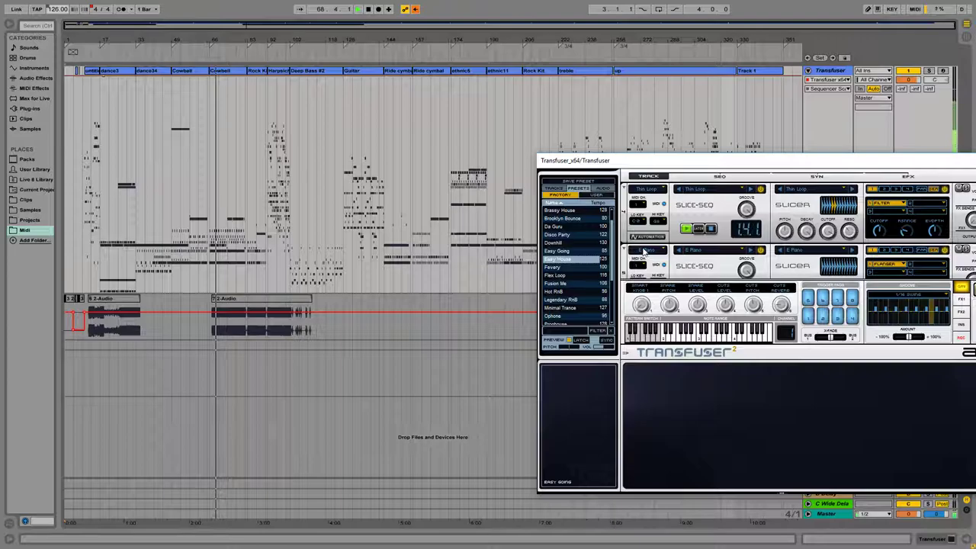
- Load the 085_Tnt Rattler sequence from Basslines into the Thin Loop track's Slice-Seq
click(751, 192)
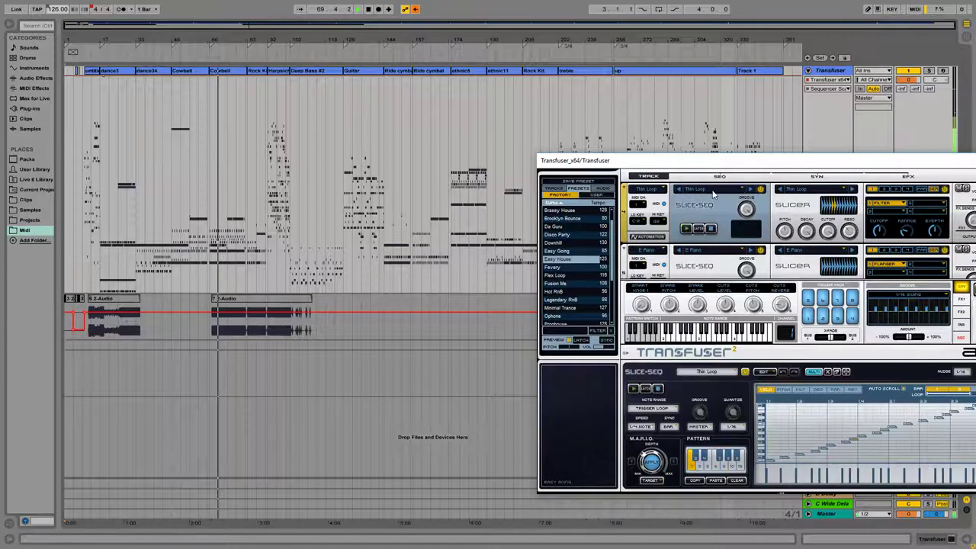
click(714, 372)
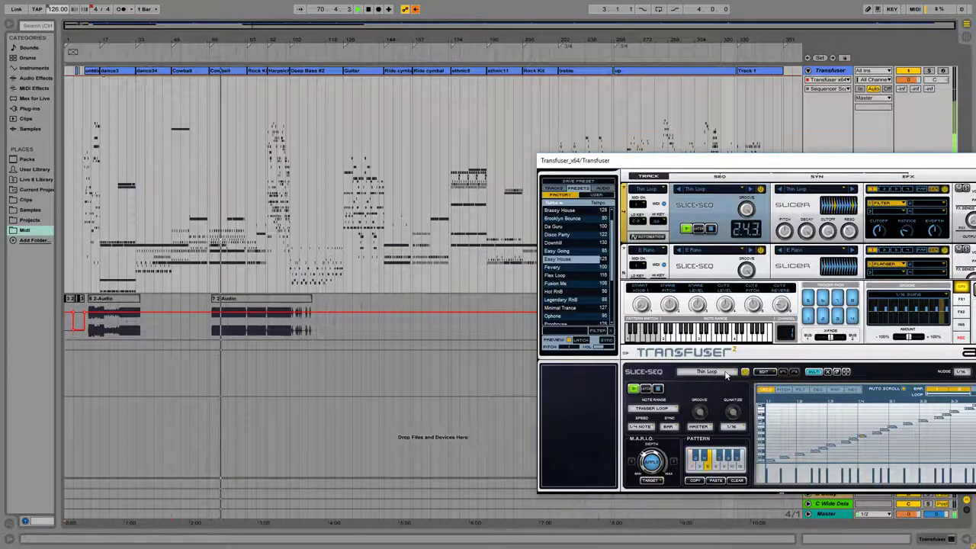
mouse_move(751, 382)
mouse_move(794, 389)
click(847, 385)
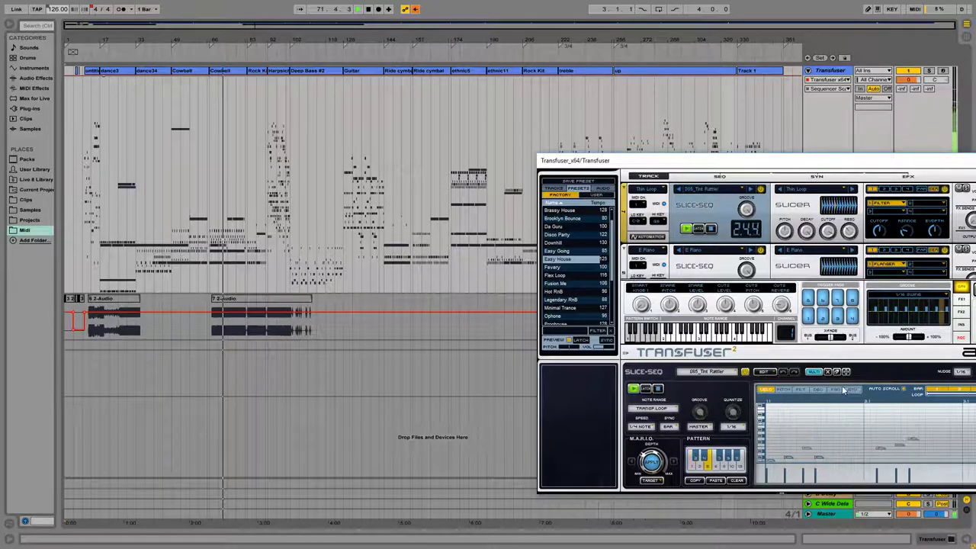
- Switch the Cut track's Slice-Seq to the 085_Tnt Rattler sequence
scroll(721, 257, down, 3)
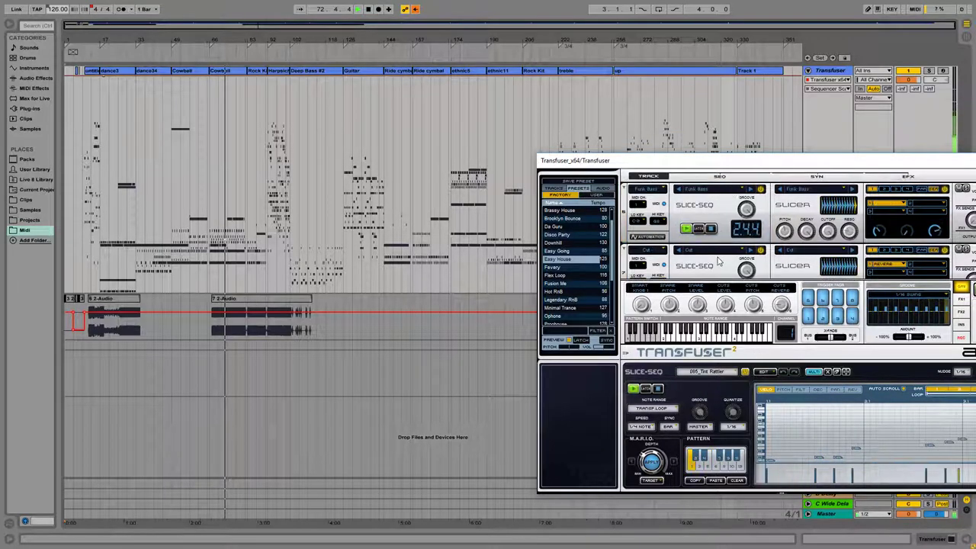
click(750, 189)
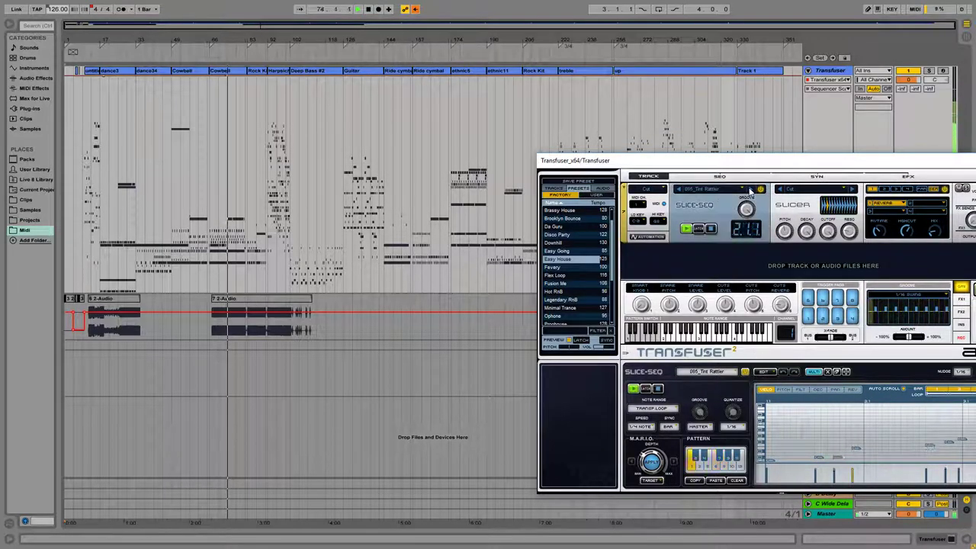
- Switch the E Piano track's Slice-Seq to 128_House_Bass 09 and load the 091_Big John P Filtered loop into the Slicer
scroll(748, 190, up, 2)
scroll(750, 201, up, 2)
scroll(755, 256, up, 4)
click(750, 252)
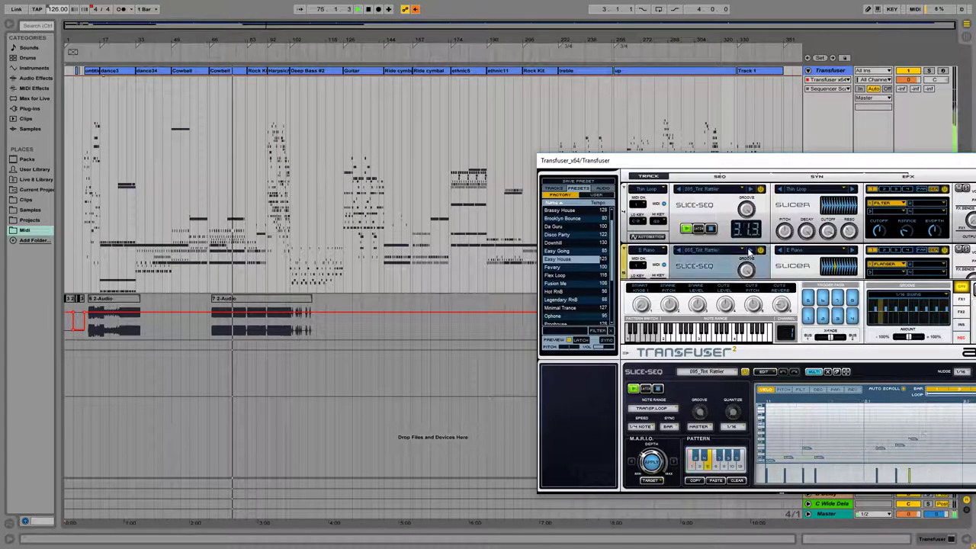
click(749, 250)
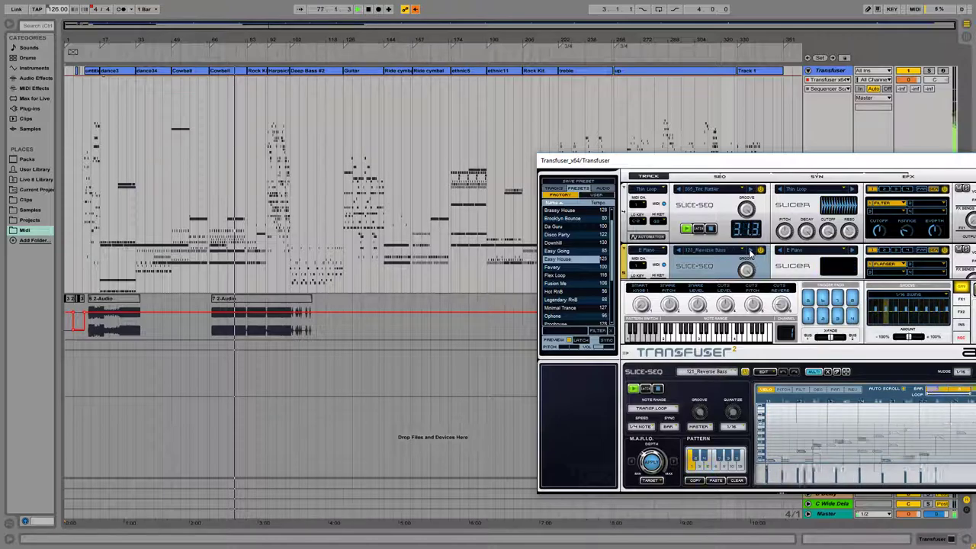
scroll(744, 259, down, 2)
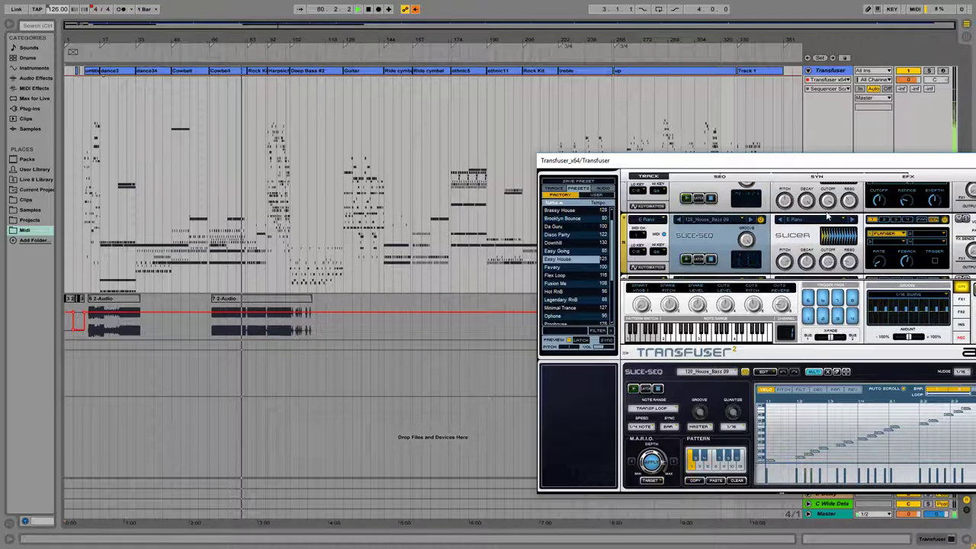
click(848, 258)
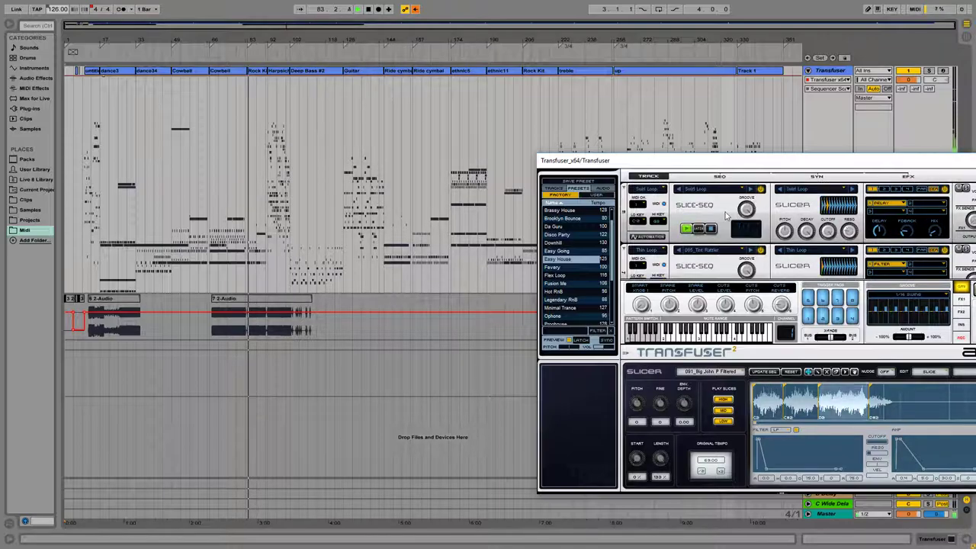
- Switch the Drums track's kit to Hip Hop 1, followed by Urban 1 V2
scroll(839, 229, up, 2)
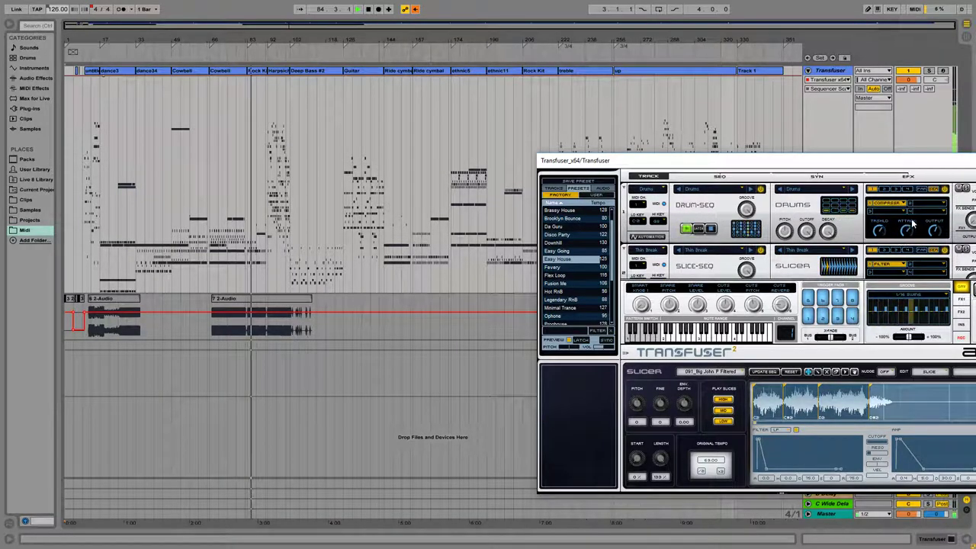
click(884, 189)
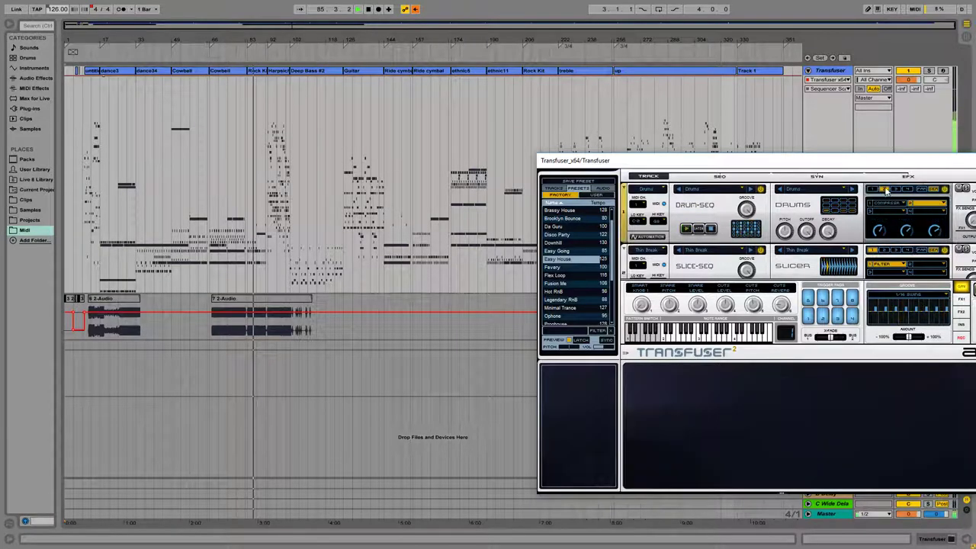
click(851, 191)
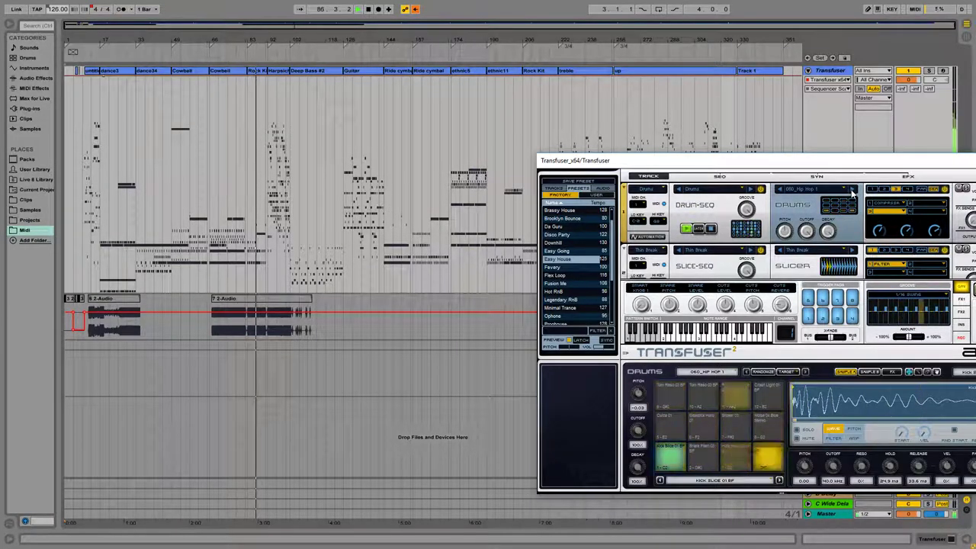
click(852, 190)
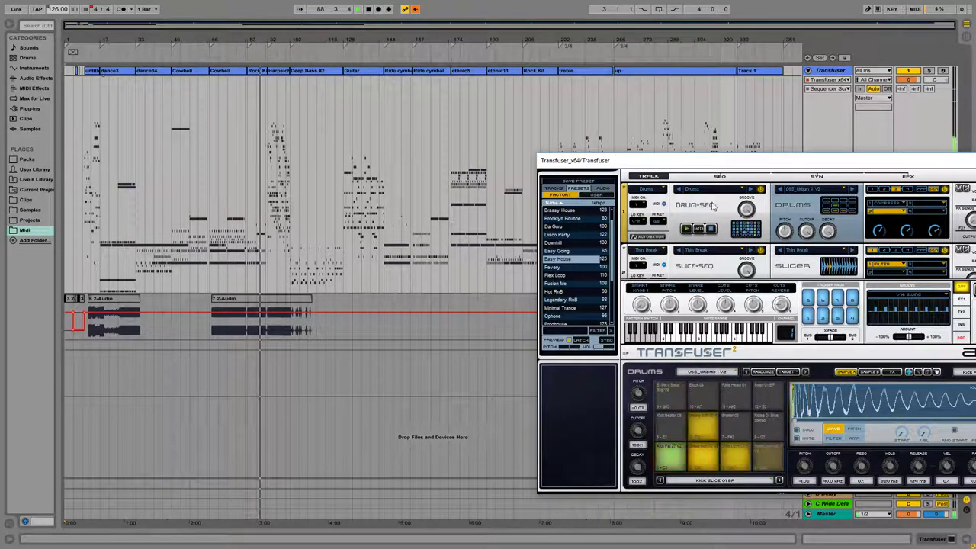
- Load the Fevery factory preset and set the project tempo to 100 BPM
click(565, 268)
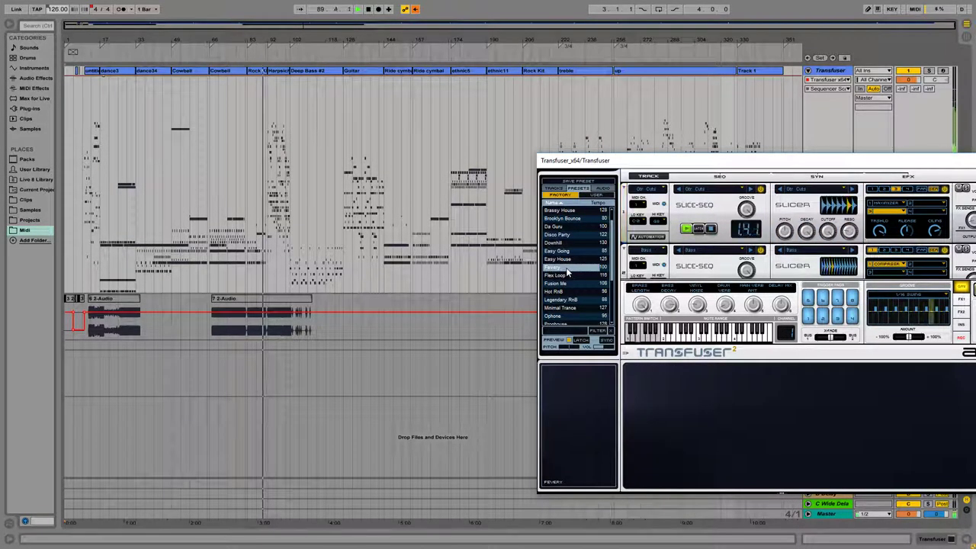
drag(57, 9, 58, 49)
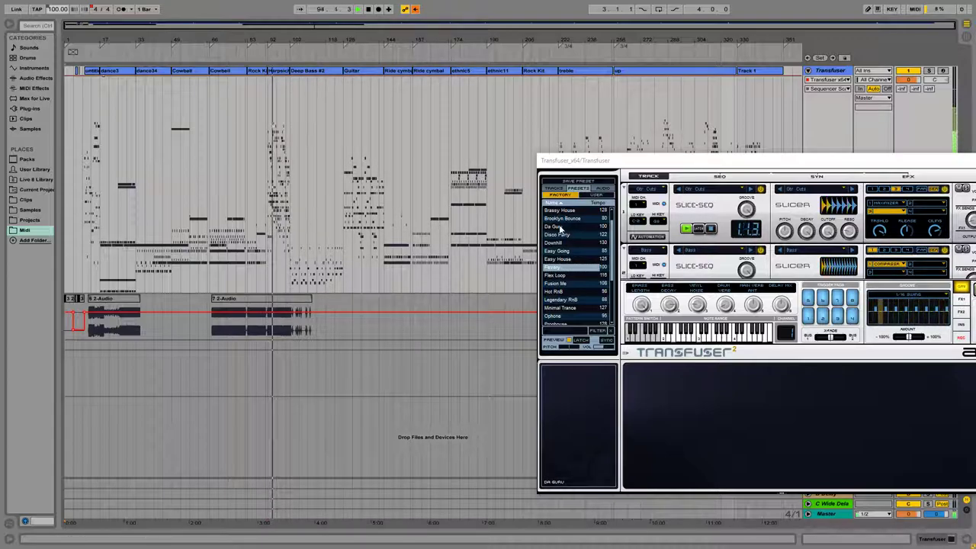
- Give the Bass track the Swagger Low sequence and Crushing Bass loop, and load the Swagger Low loop into the Cuts track's Slicer
click(757, 254)
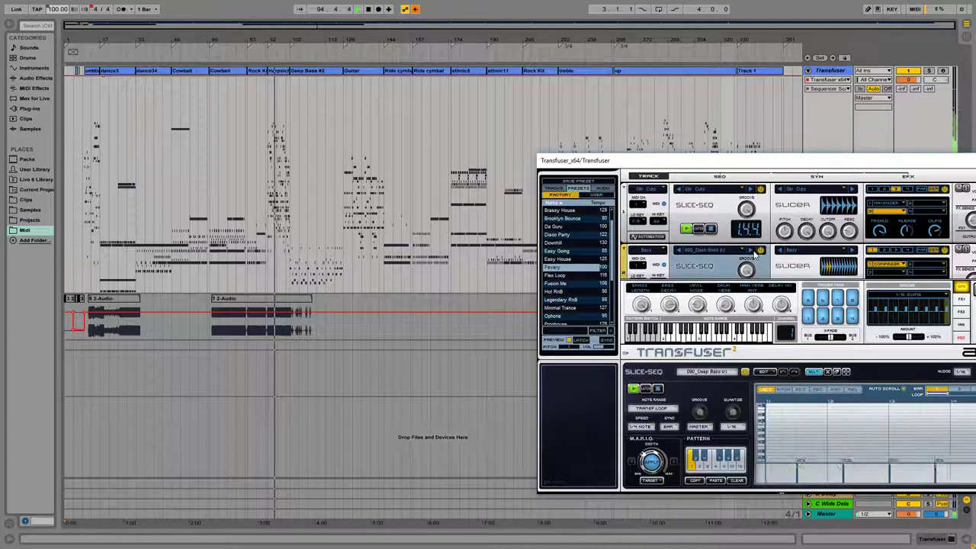
click(853, 249)
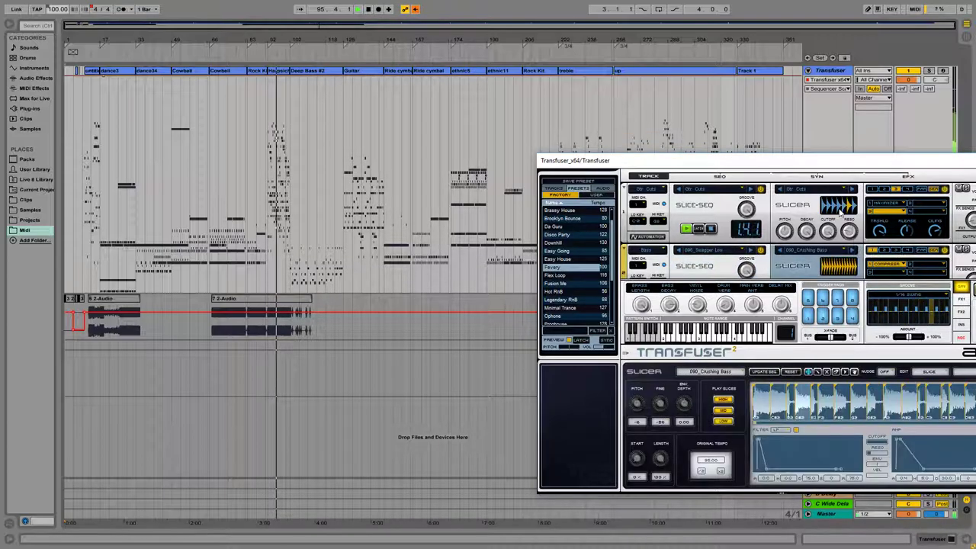
click(853, 188)
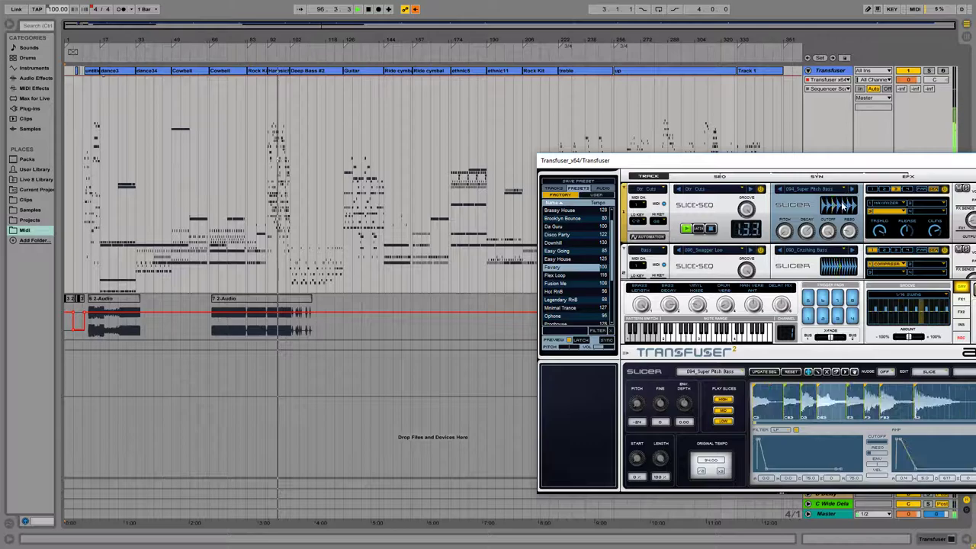
click(854, 188)
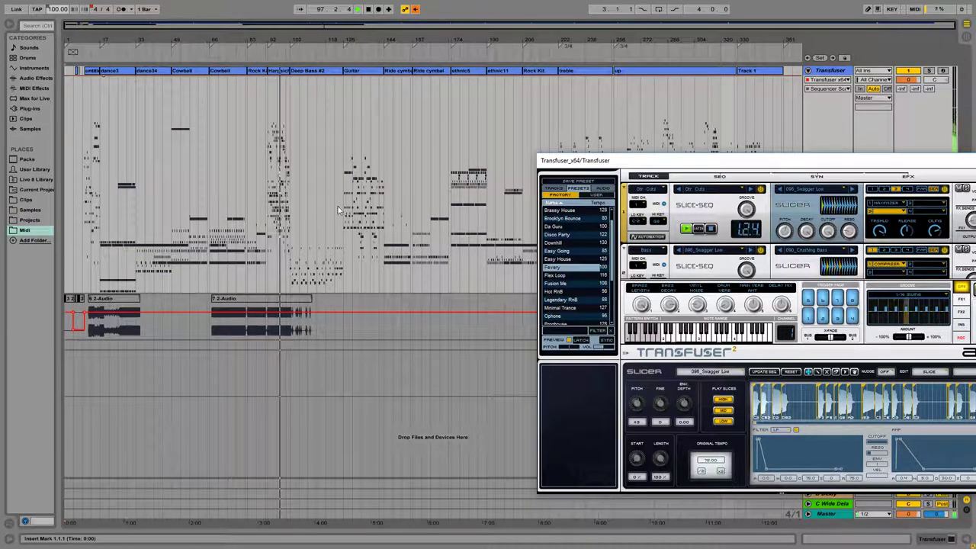
- Audition the Da Guru factory preset, and replace it with Flex Loop at a project tempo of 116 BPM
click(555, 227)
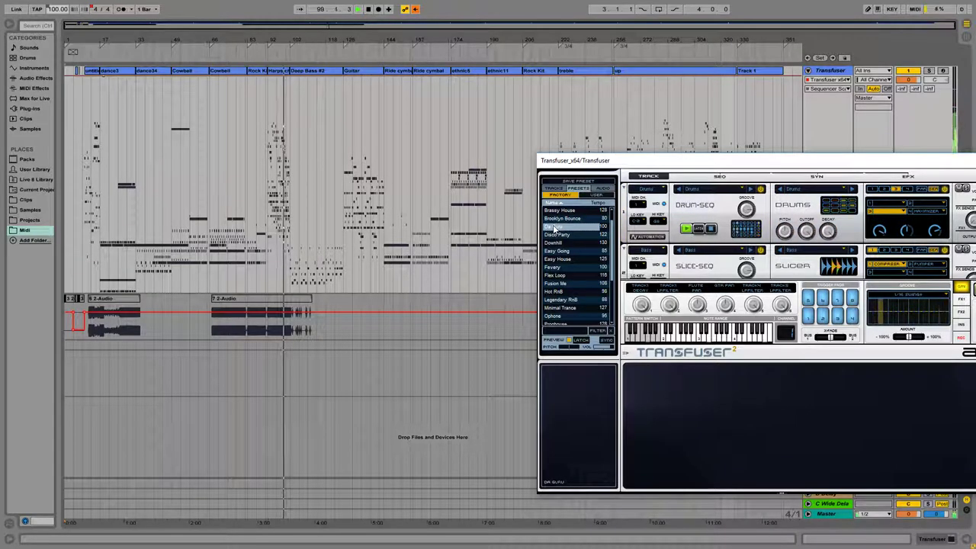
scroll(557, 225, up, 1)
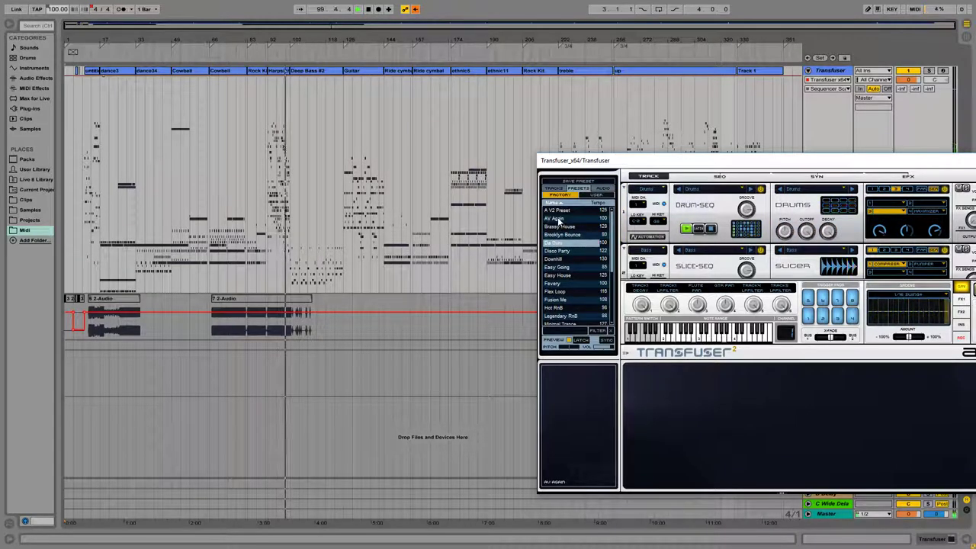
scroll(560, 233, down, 3)
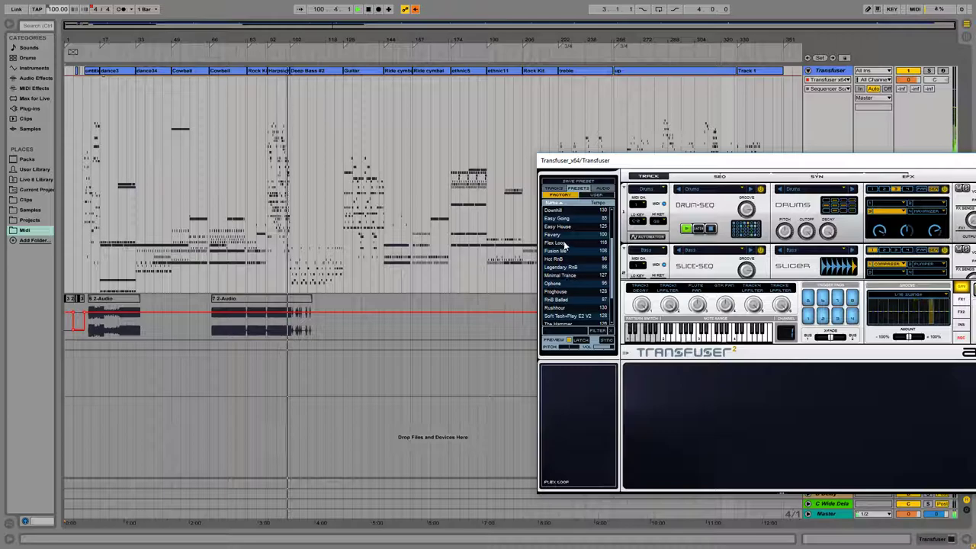
click(565, 244)
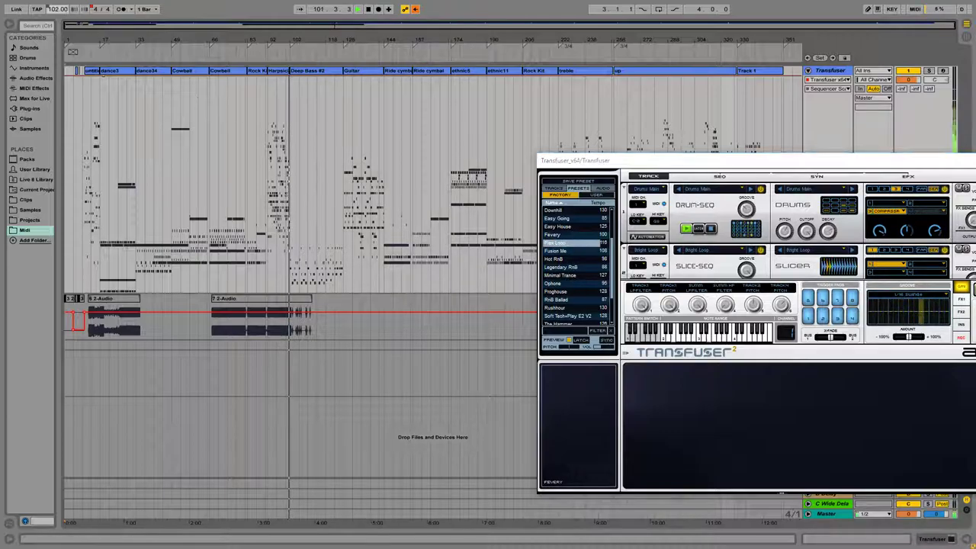
drag(65, 13, 65, 18)
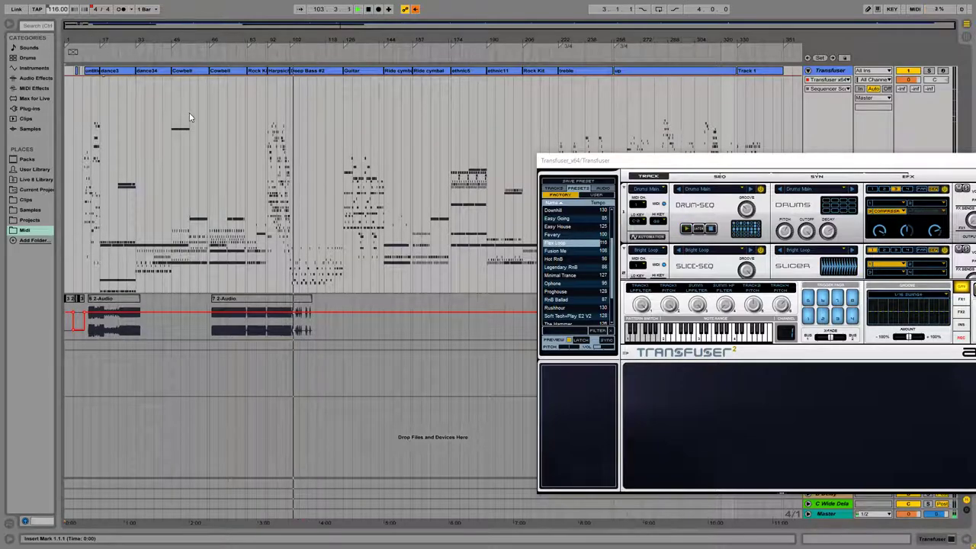
- Record a short arrangement pass from the Guitar section and move playback to the Rock Kit section near bar 206
click(347, 70)
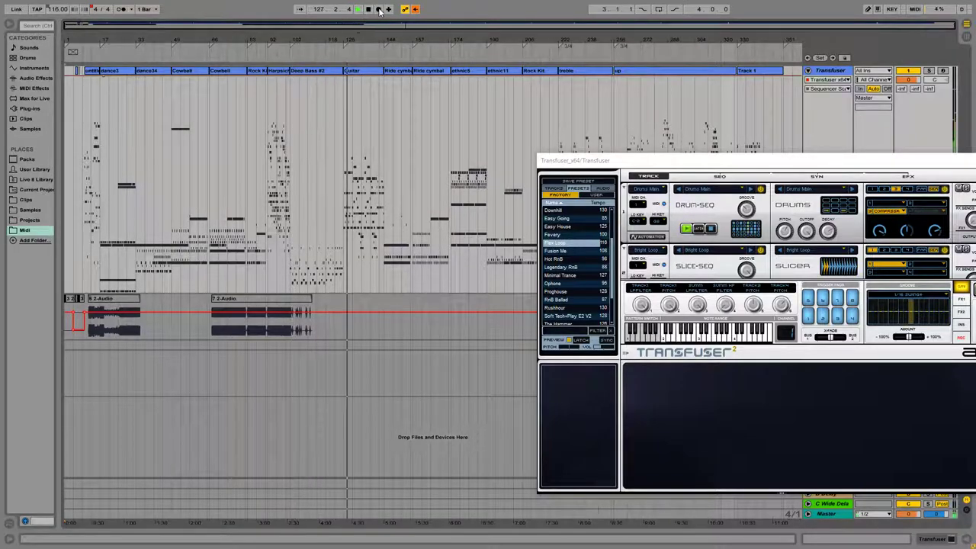
click(378, 9)
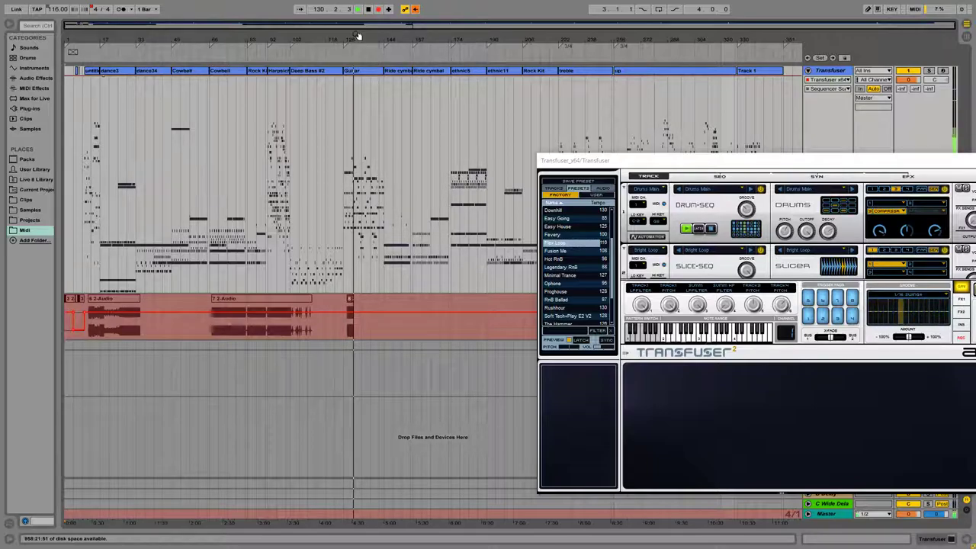
click(526, 54)
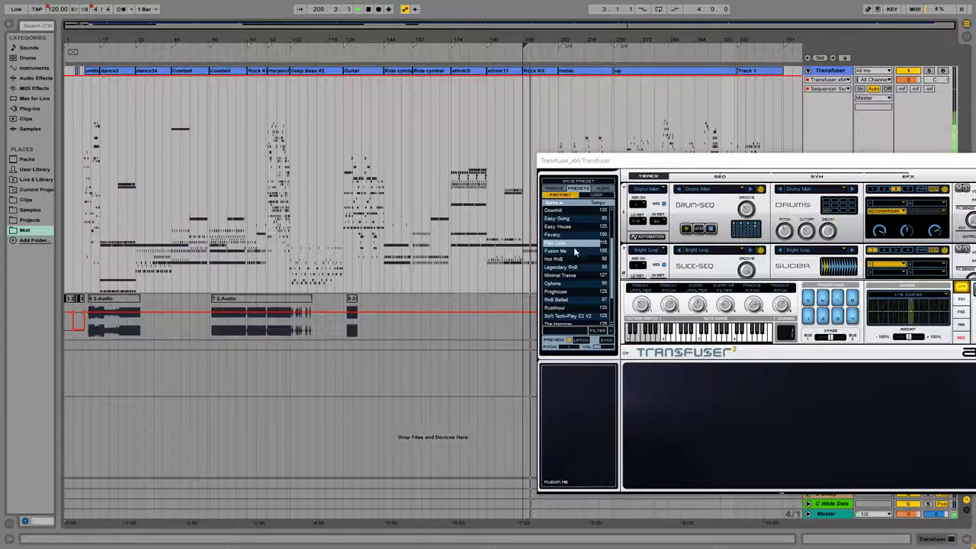
- Load the Fusion Me factory preset and play it at 108 BPM from the Guitar and first Rock Kit sections
click(575, 251)
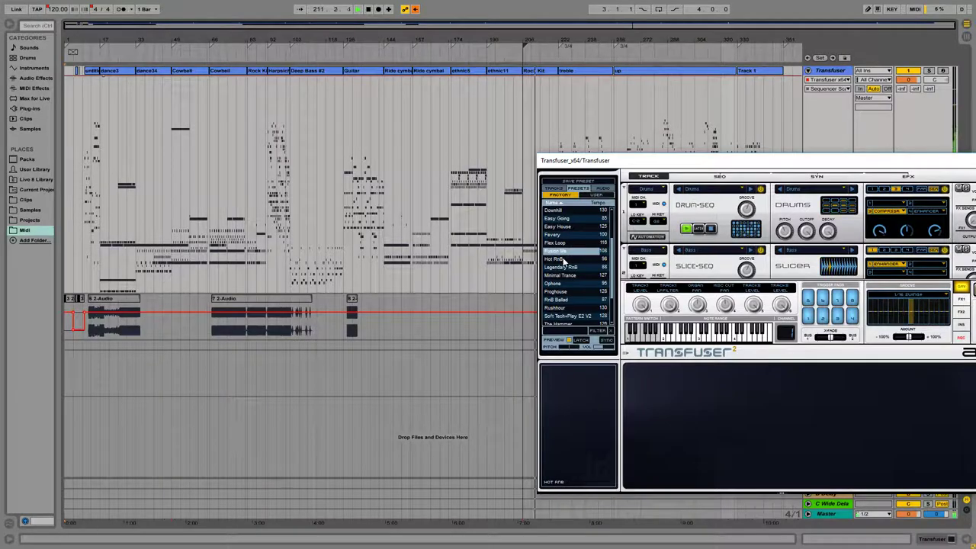
click(342, 56)
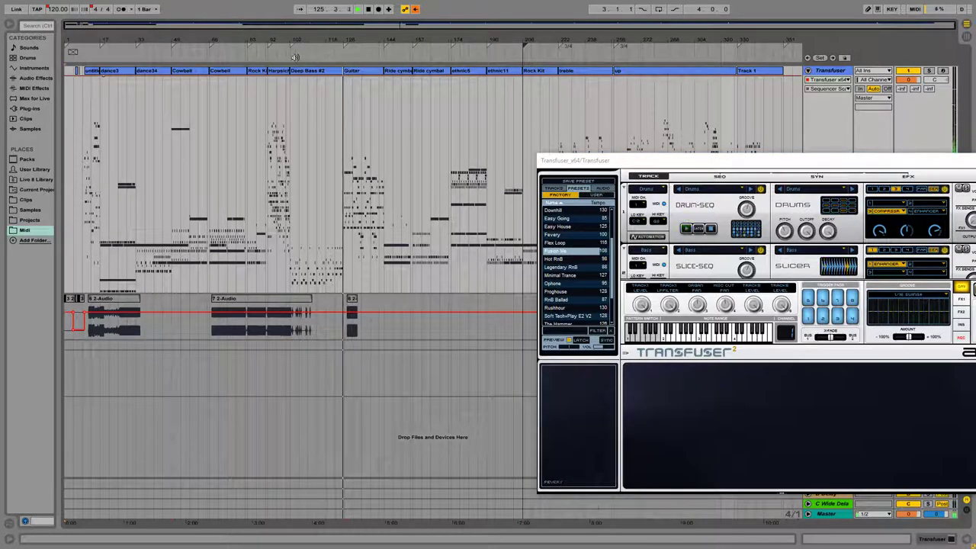
click(246, 59)
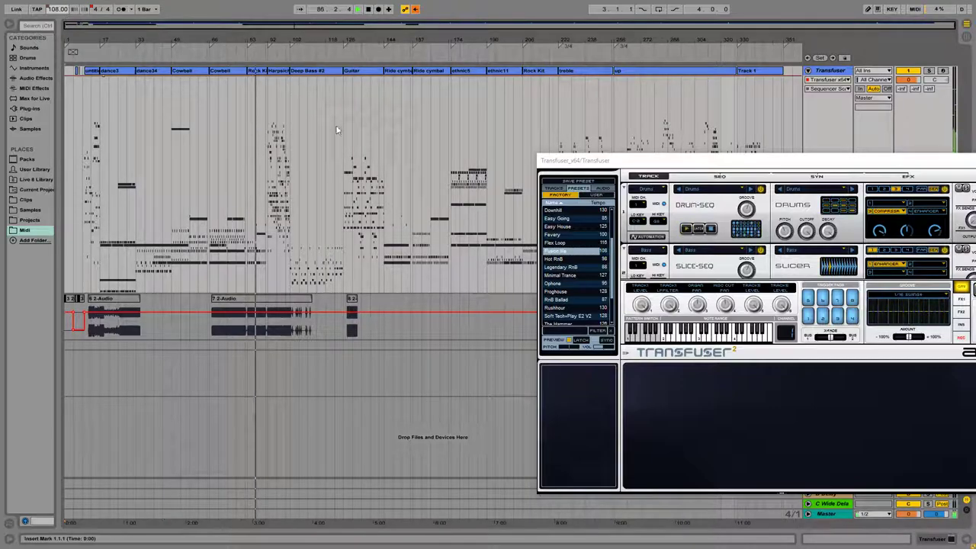
- Load the Hot RnB factory preset and set the project tempo to 99 BPM
click(555, 260)
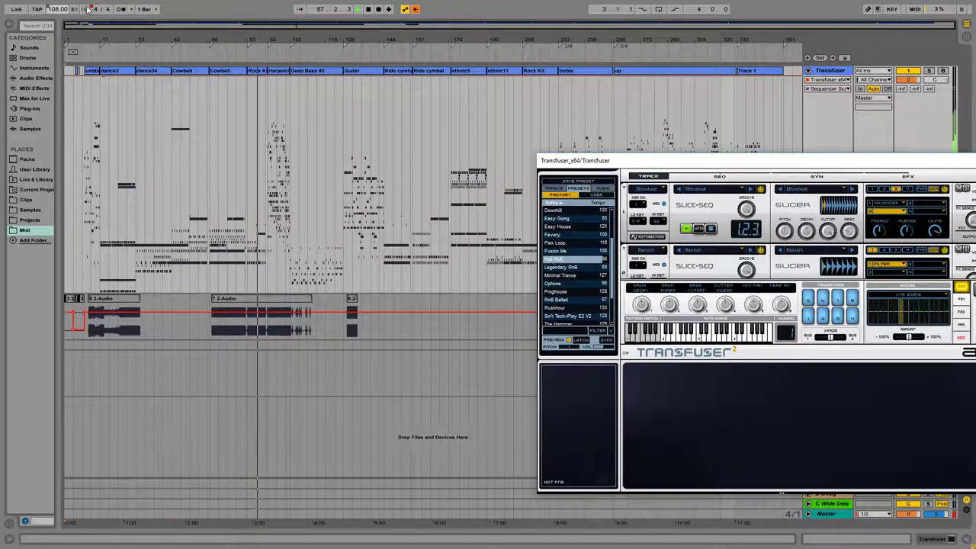
drag(60, 10, 59, 7)
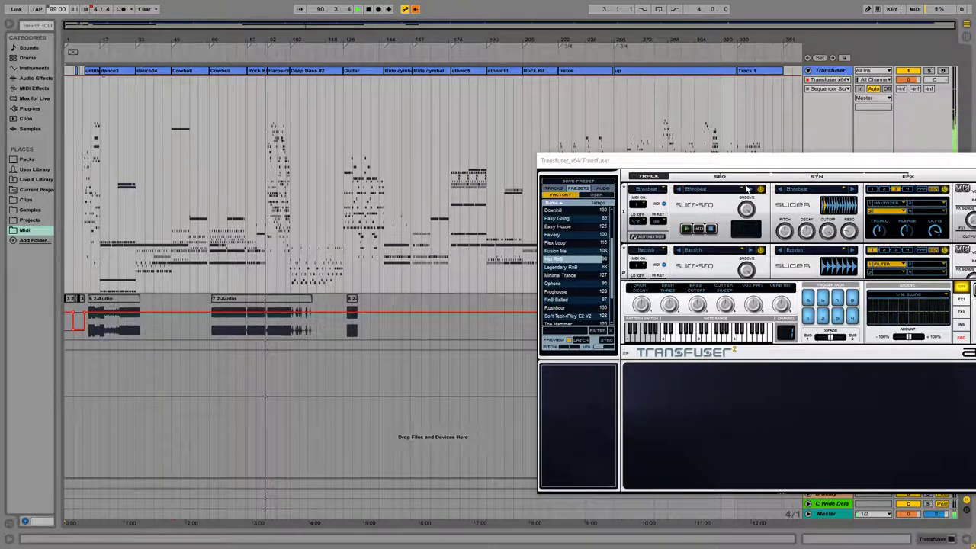
- Load the Legendary RnB factory preset and play it at 88 BPM from the first section and the Guitar section
click(566, 267)
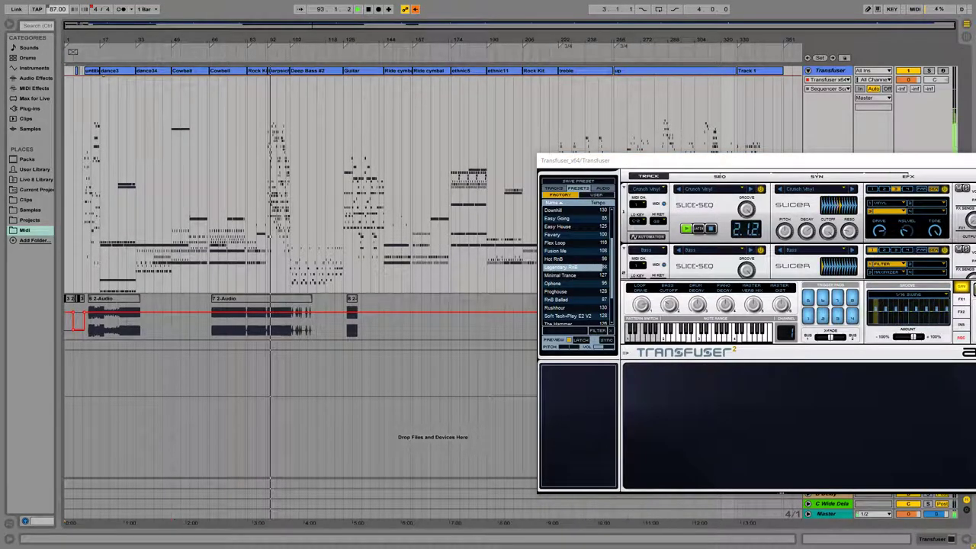
drag(53, 10, 53, 8)
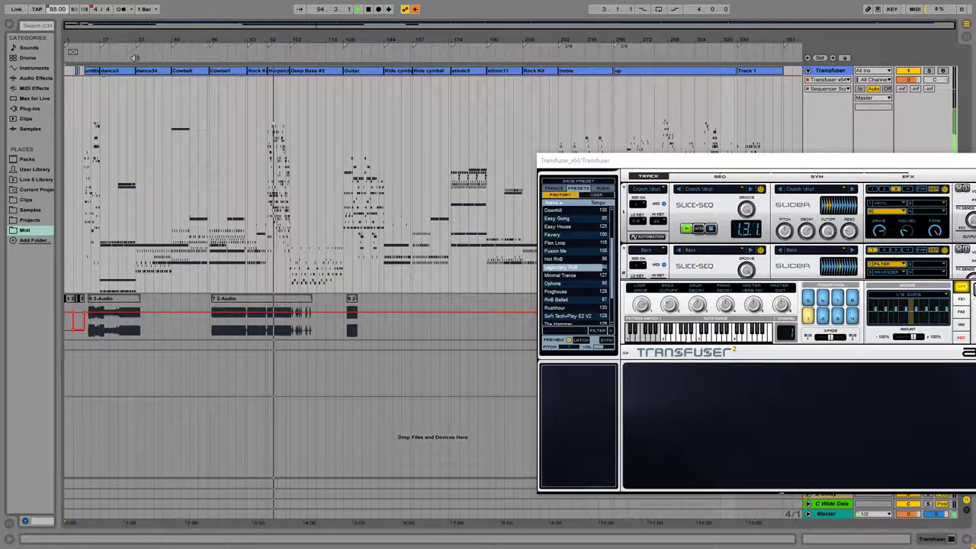
click(88, 59)
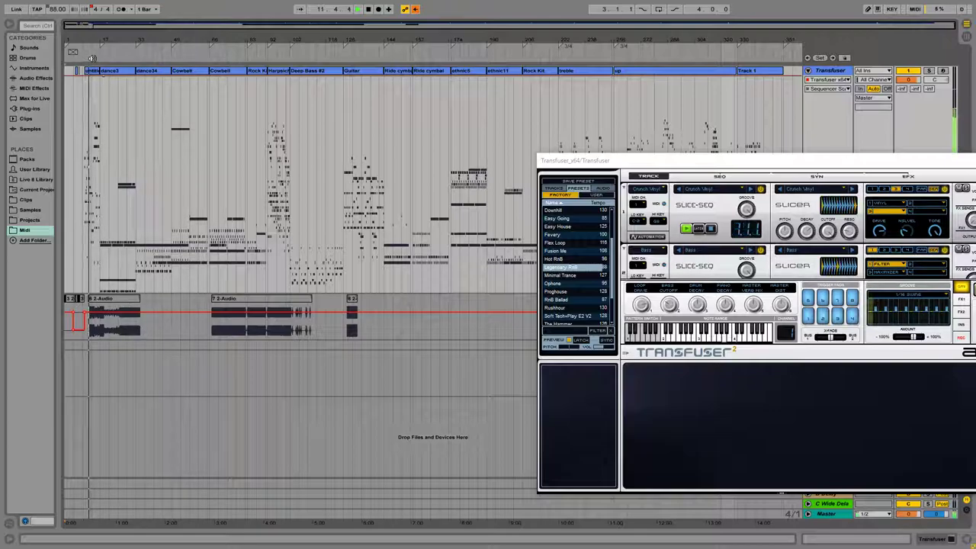
click(347, 71)
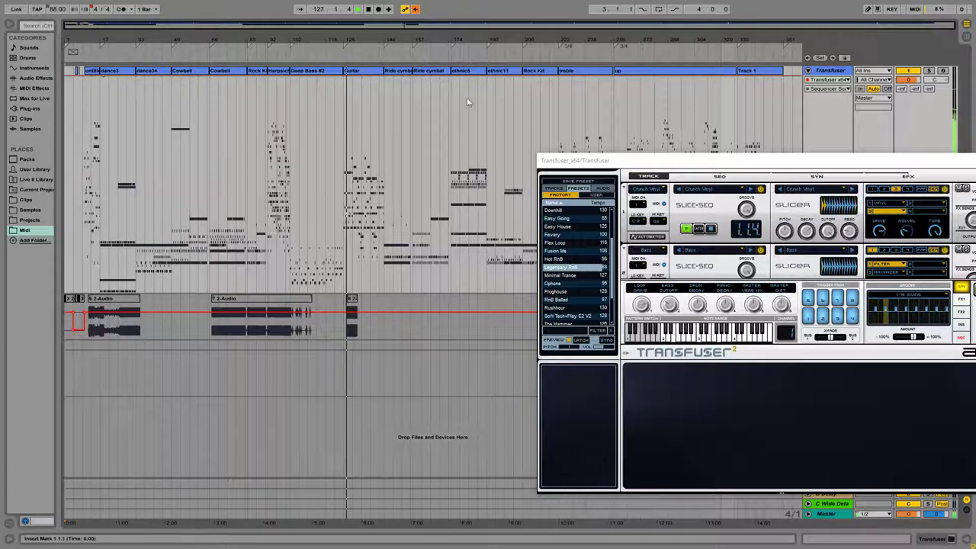
- Load the Minimal Trance factory preset at 125 BPM and start recording the arrangement from the dance34 section
click(568, 276)
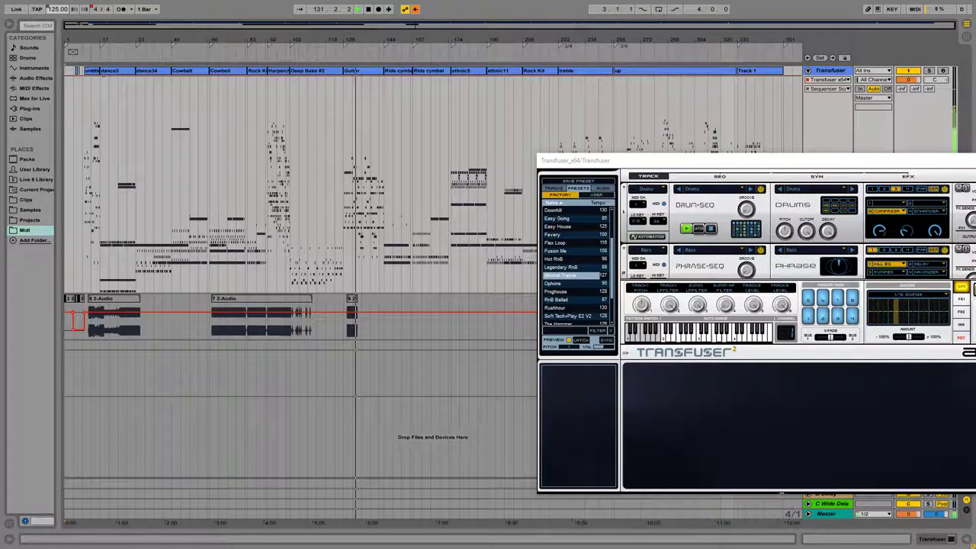
click(453, 58)
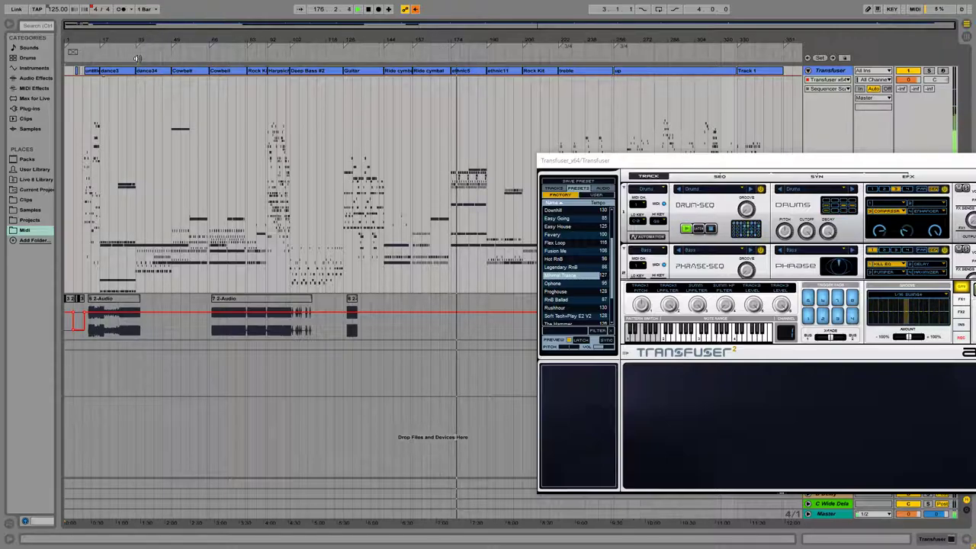
click(137, 58)
click(379, 10)
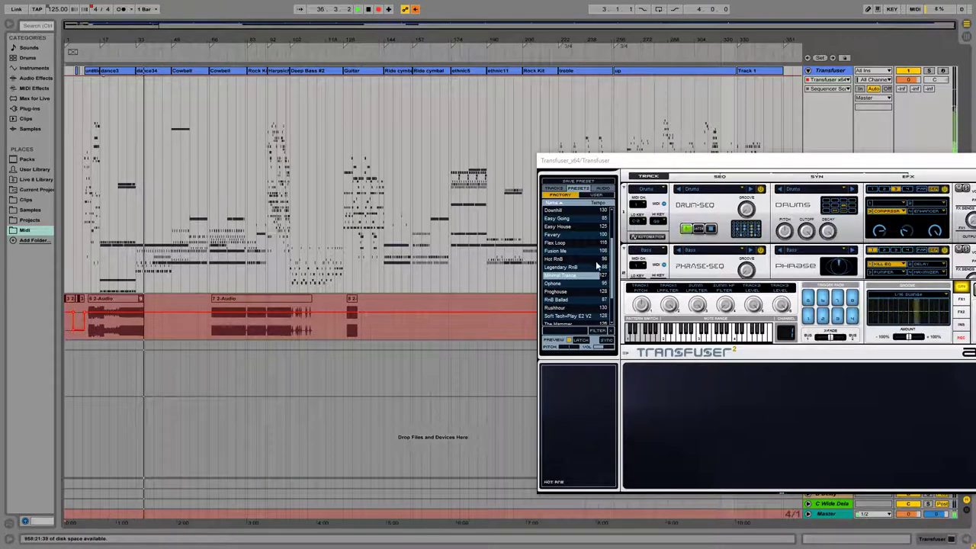
- Load the Proghouse factory preset, followed by RnB Ballad, while recording continues
scroll(587, 263, down, 2)
click(560, 252)
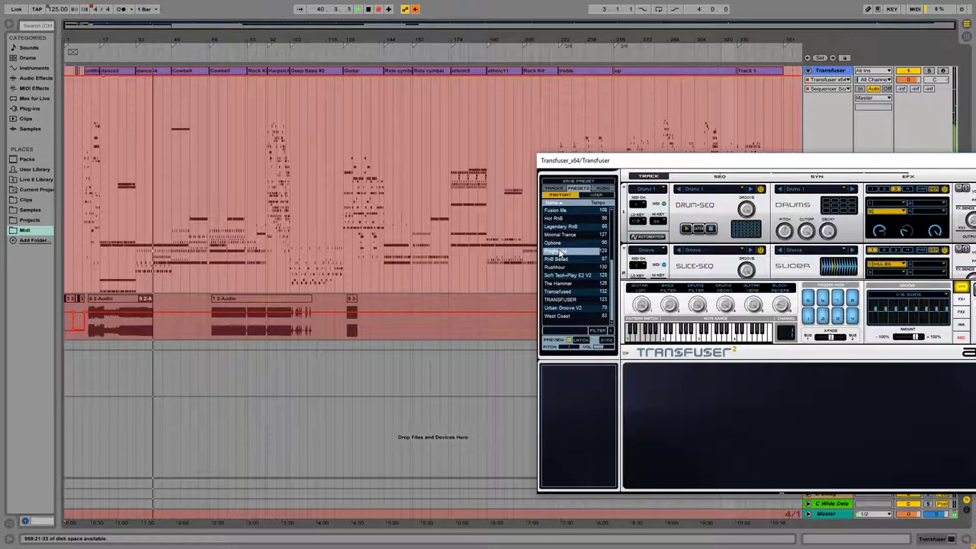
click(564, 260)
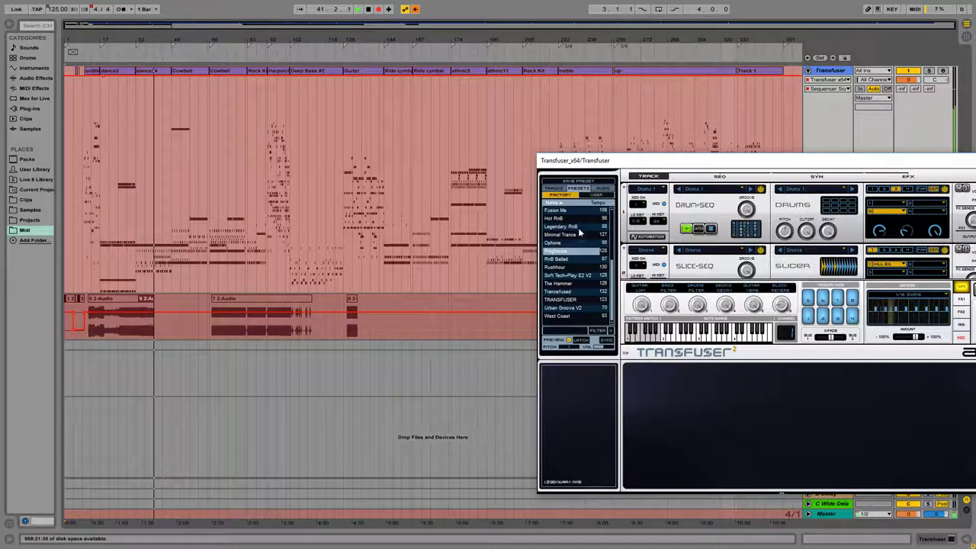
click(565, 267)
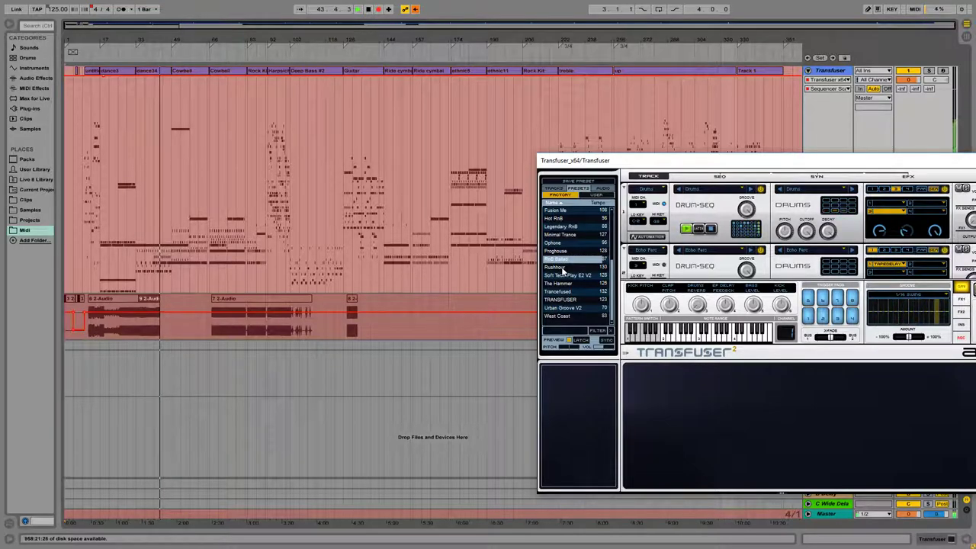
- Set the project tempo to 87 BPM with automation re-enabled, and stop the arrangement recording
click(416, 9)
drag(57, 30, 57, 38)
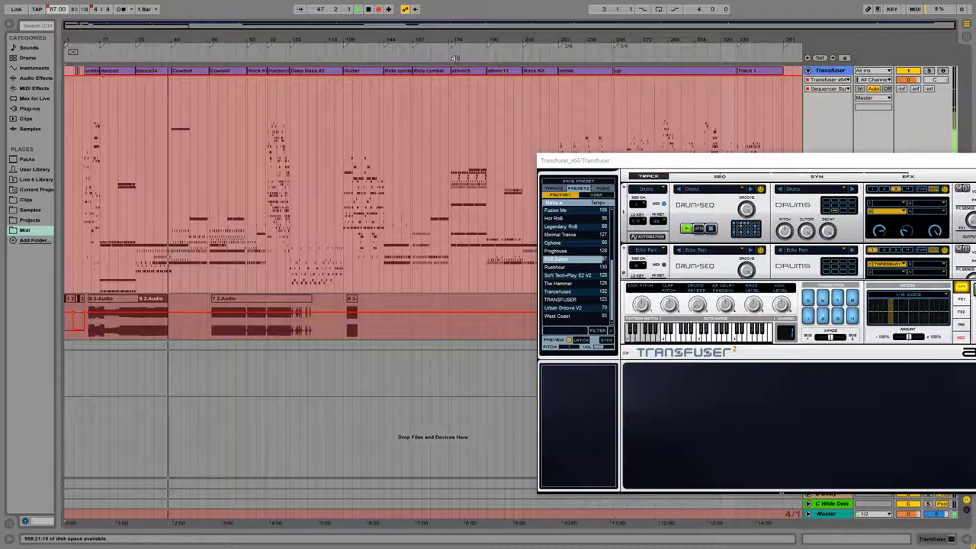
key(F9)
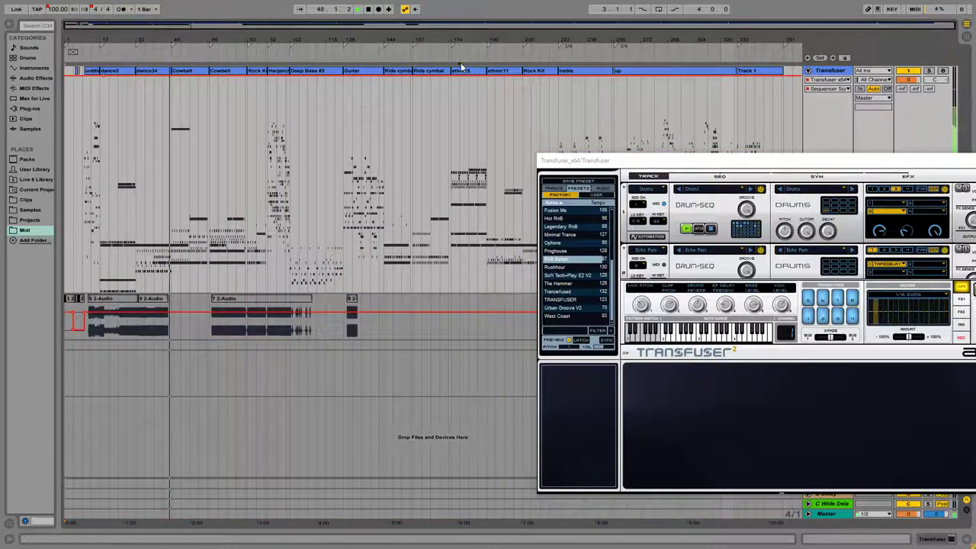
- Play the ethnic5 section at 88 BPM, and load the Rushhour factory preset at 130 BPM
click(461, 67)
drag(58, 9, 57, 34)
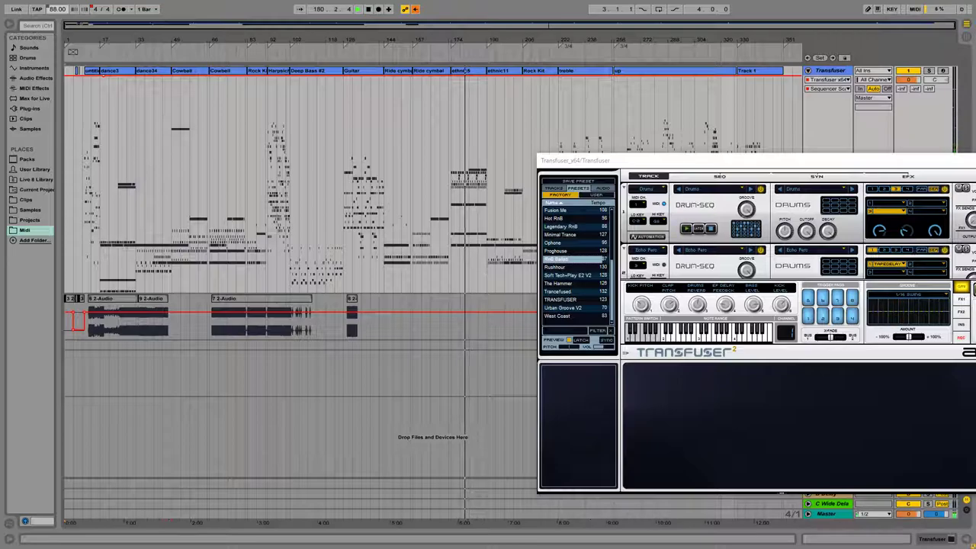
click(572, 267)
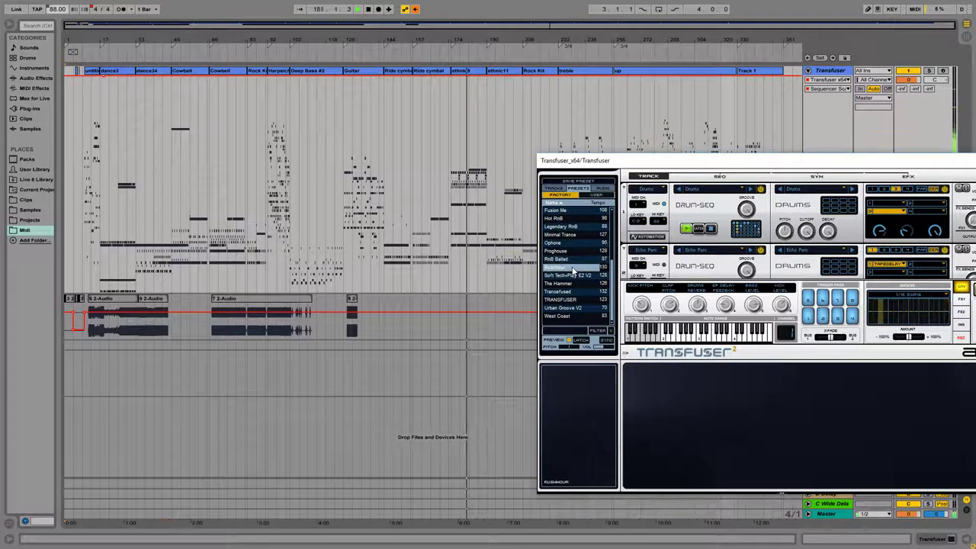
drag(56, 13, 56, 0)
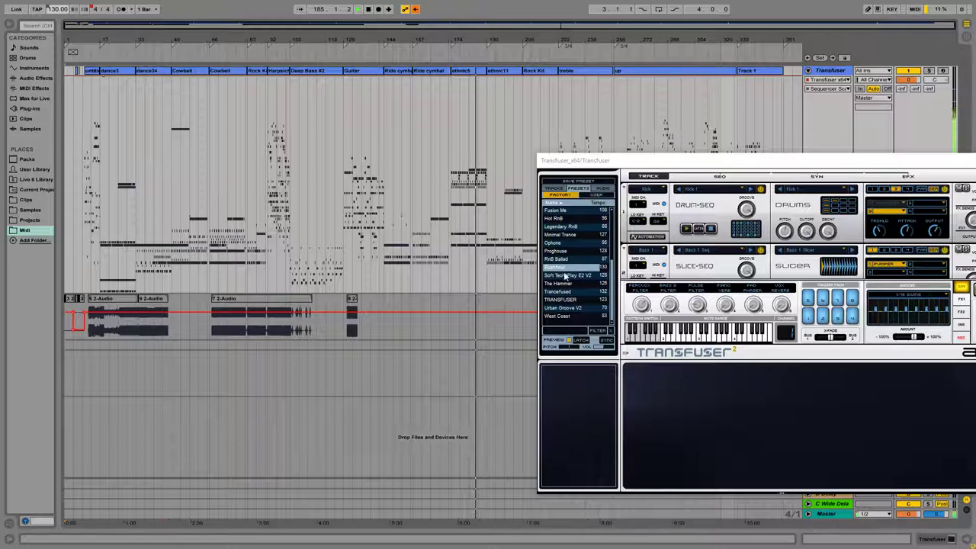
- Reshape the filter envelope of the Bass 1 Slicer, and load the Perc Tex 15 percussive texture into it
click(779, 253)
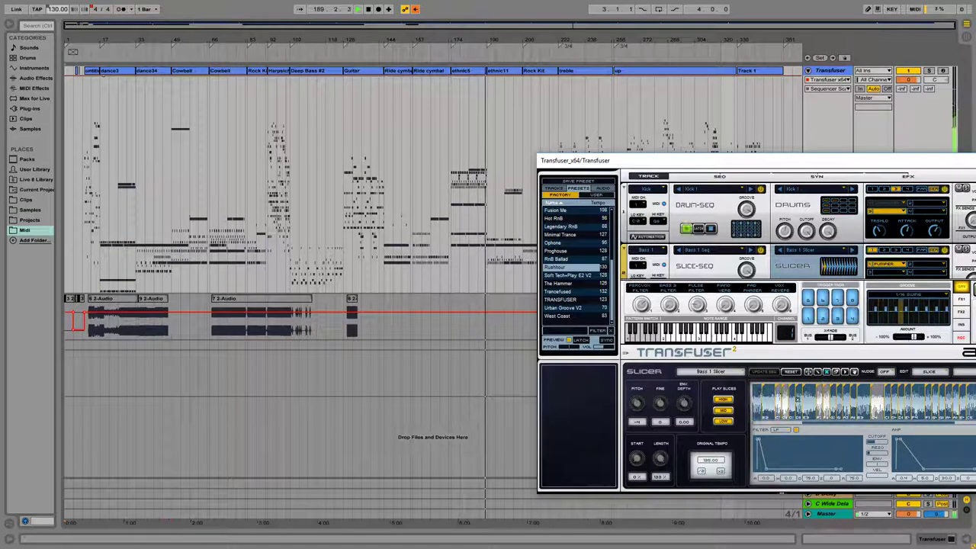
drag(766, 470, 849, 443)
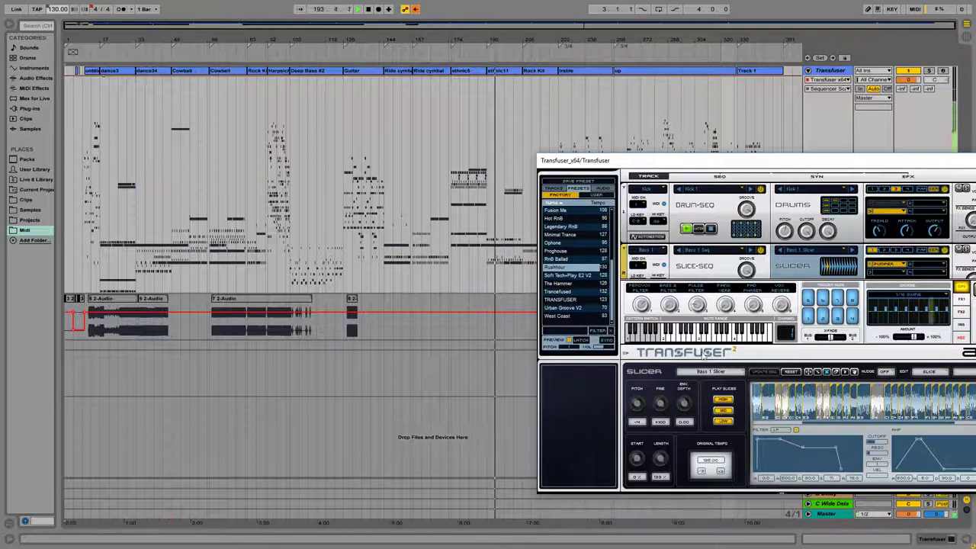
click(700, 372)
mouse_move(724, 382)
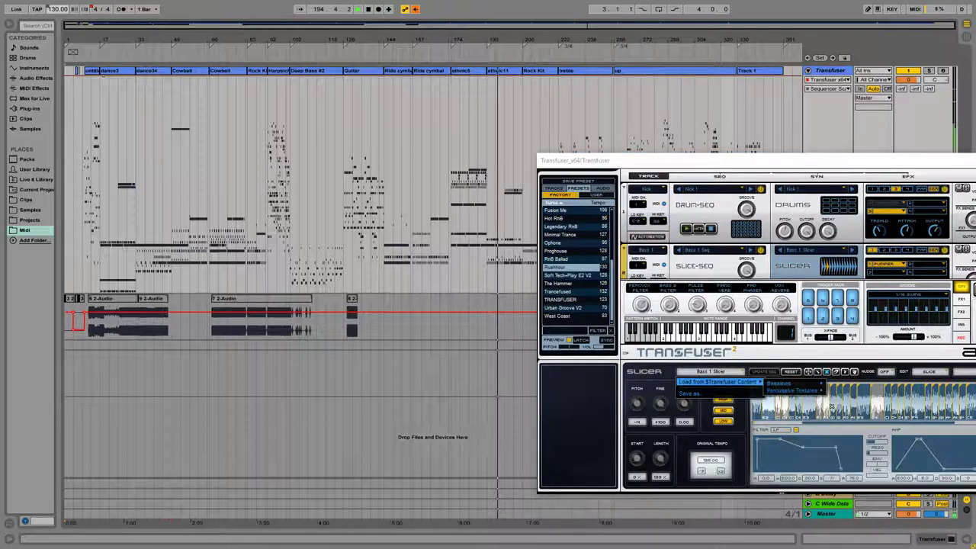
mouse_move(797, 389)
click(841, 409)
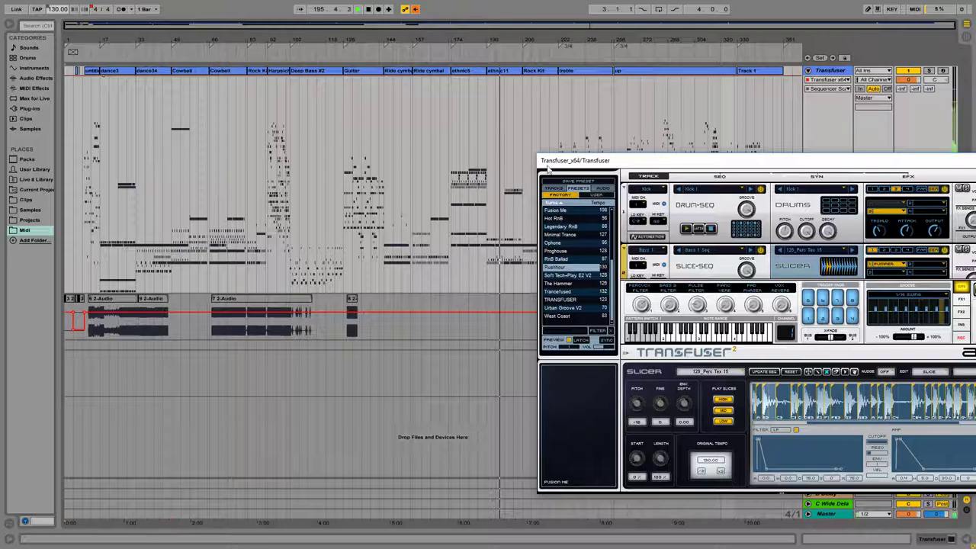
- Load the 125_Ride-A-Rhythm percussive texture into the second track's Slicer
click(712, 373)
mouse_move(729, 382)
mouse_move(790, 392)
click(849, 402)
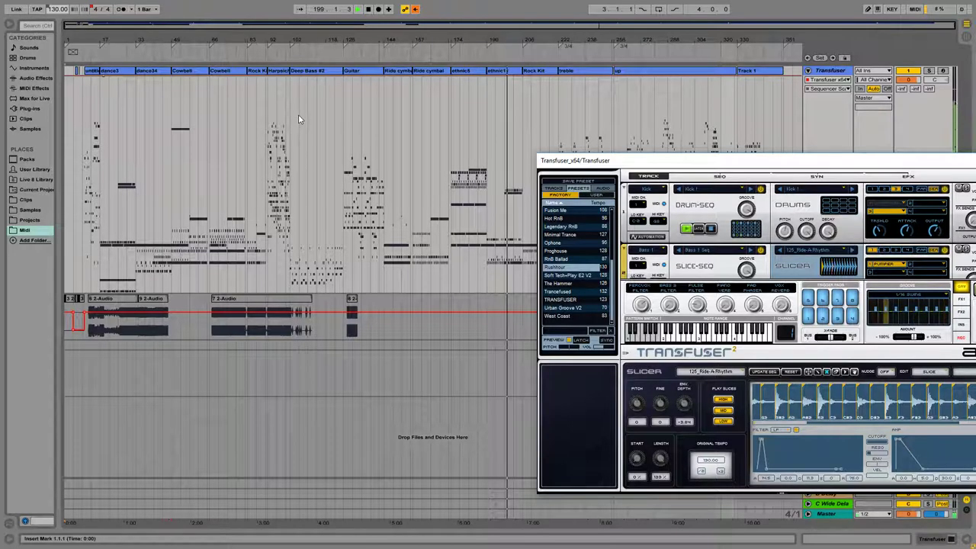
- Load the Soft Tech+Play E2 V2 factory preset and play it at 128 BPM from the dance3 section
double_click(575, 276)
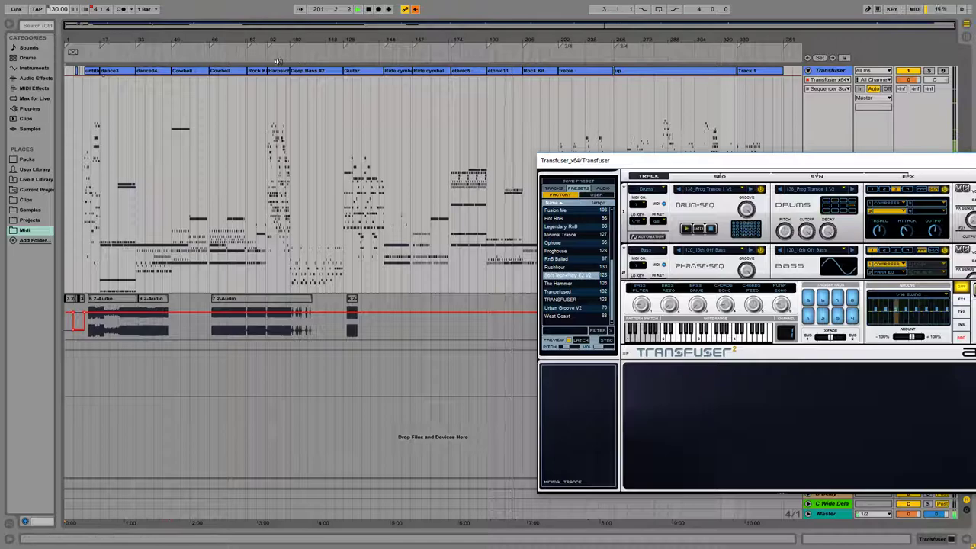
click(107, 58)
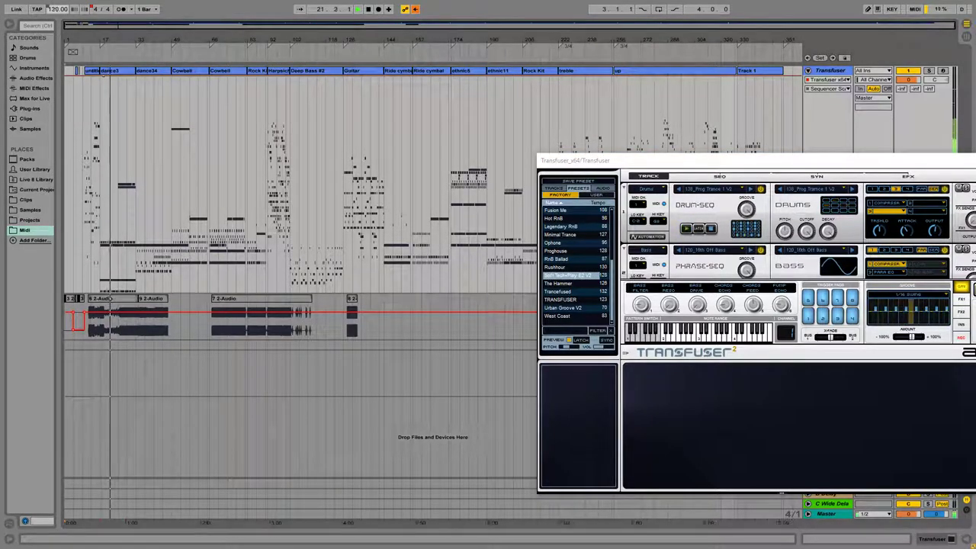
drag(56, 9, 56, 13)
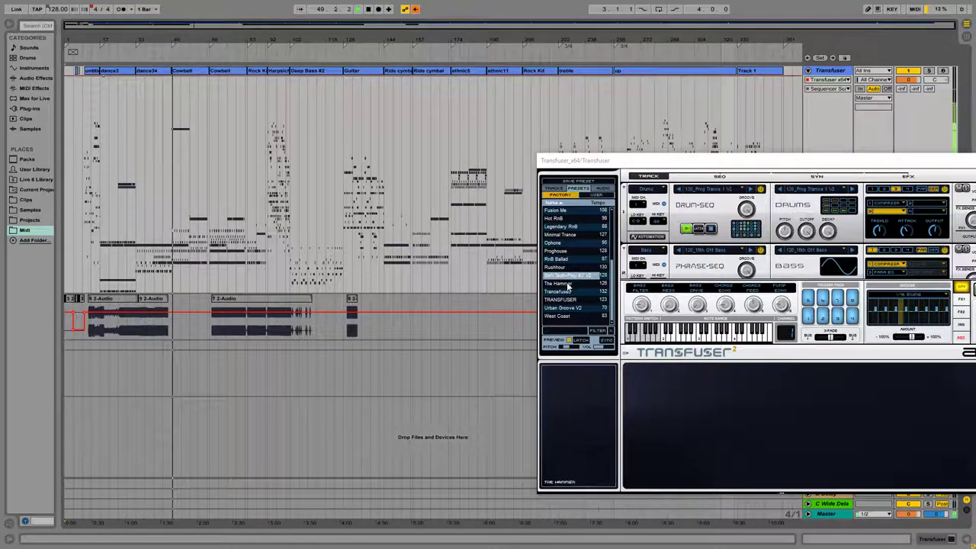
- Load The Hammer factory preset, followed by Trancefused at a project tempo of 132 BPM
click(568, 283)
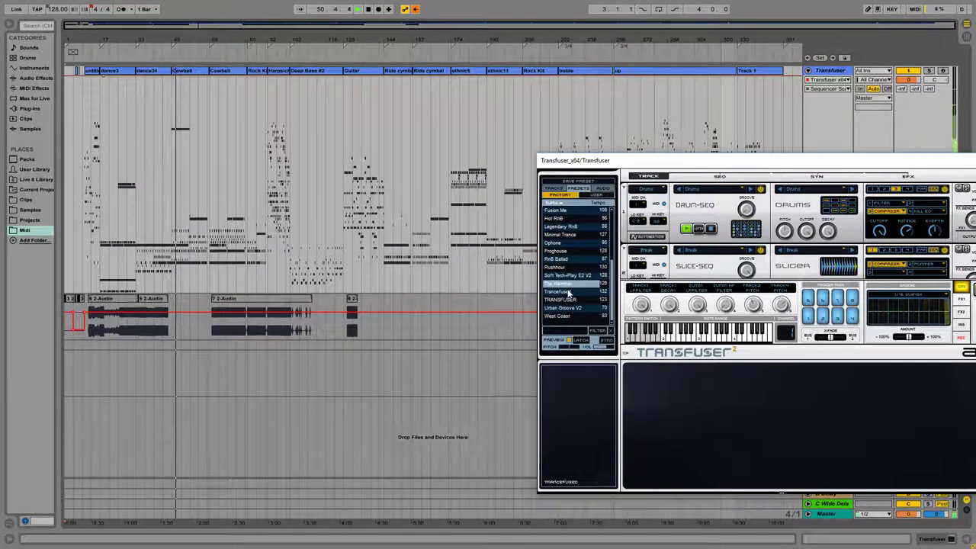
click(568, 293)
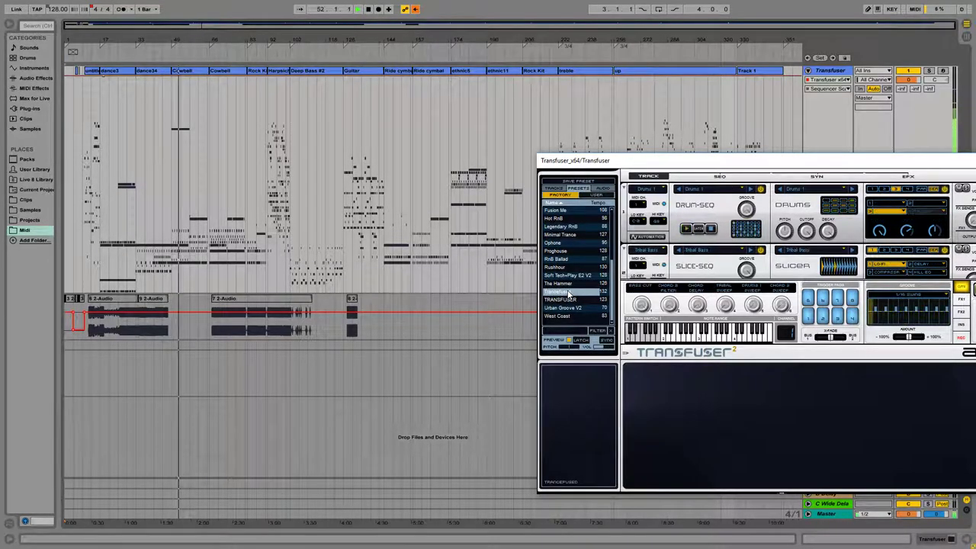
drag(58, 9, 58, 2)
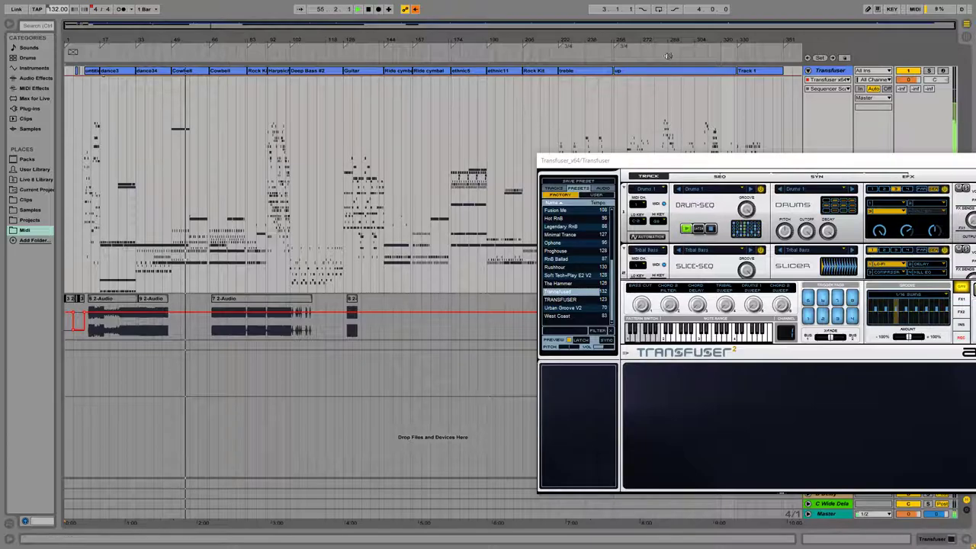
- Play from the Track 1 section, and load the TRANSFUSER factory preset at 123 BPM
click(738, 61)
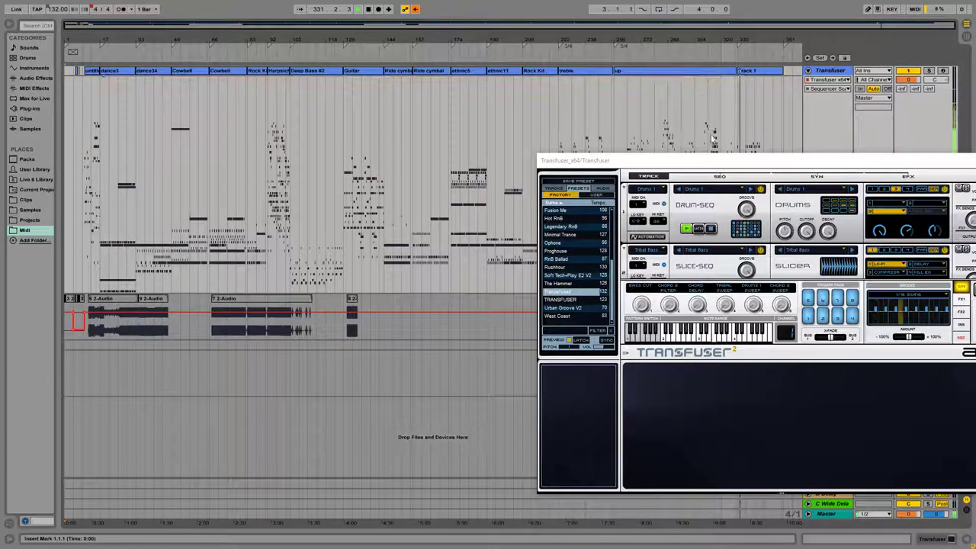
drag(717, 165, 475, 141)
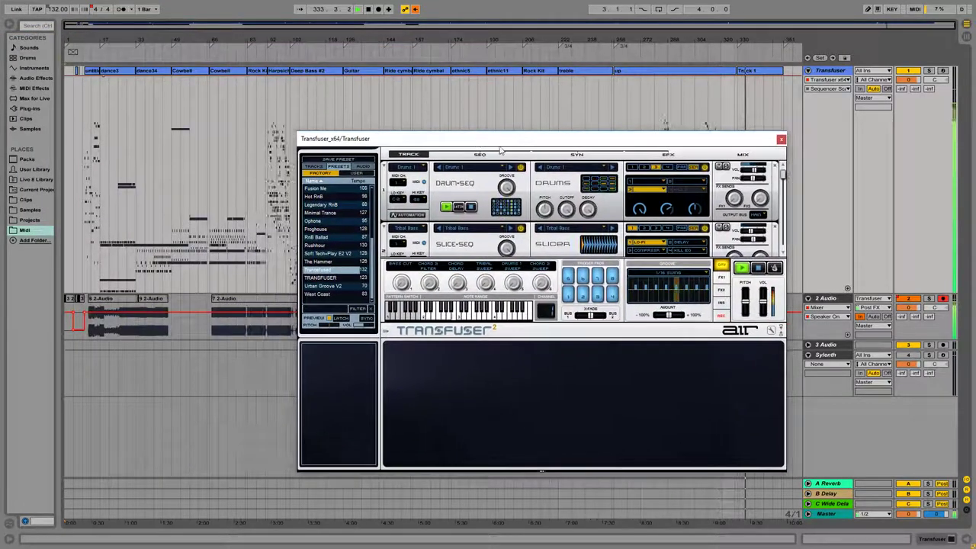
click(328, 277)
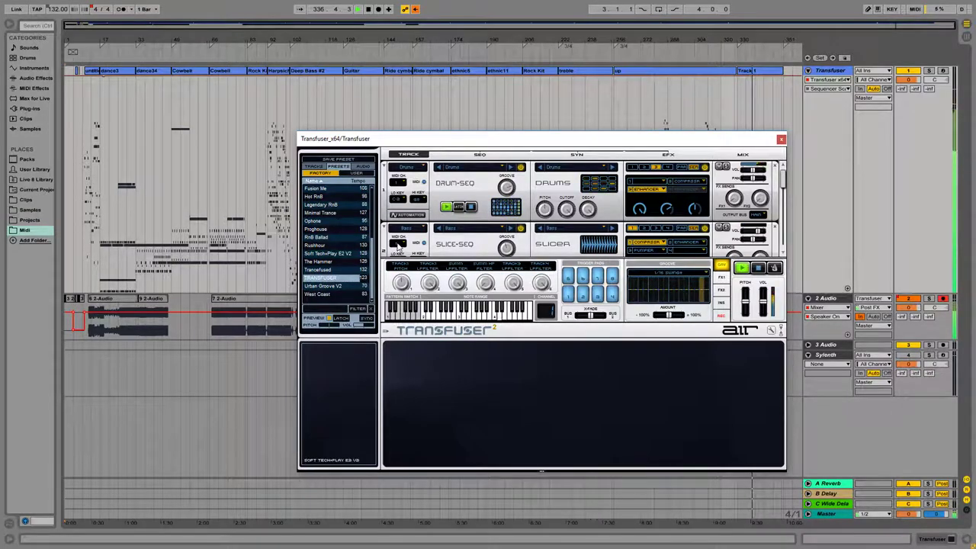
drag(50, 9, 50, 20)
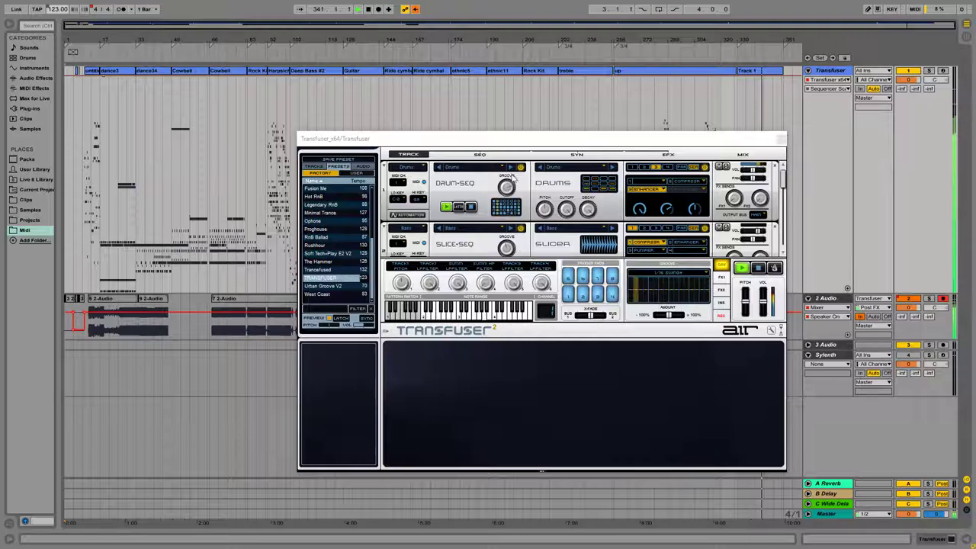
- Load the 135_Mad Drums percussive texture into the Bass track's Slice-Seq
click(465, 229)
click(478, 347)
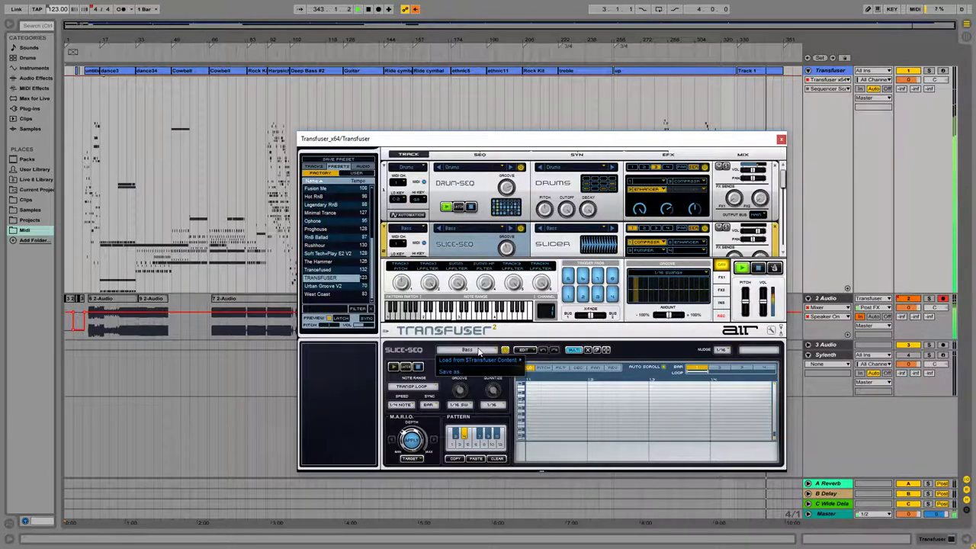
mouse_move(537, 371)
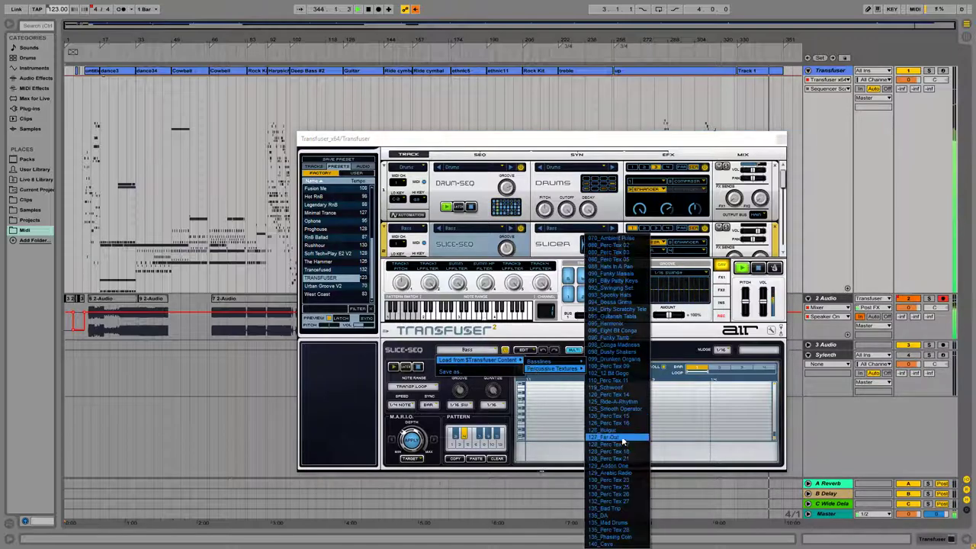
click(614, 523)
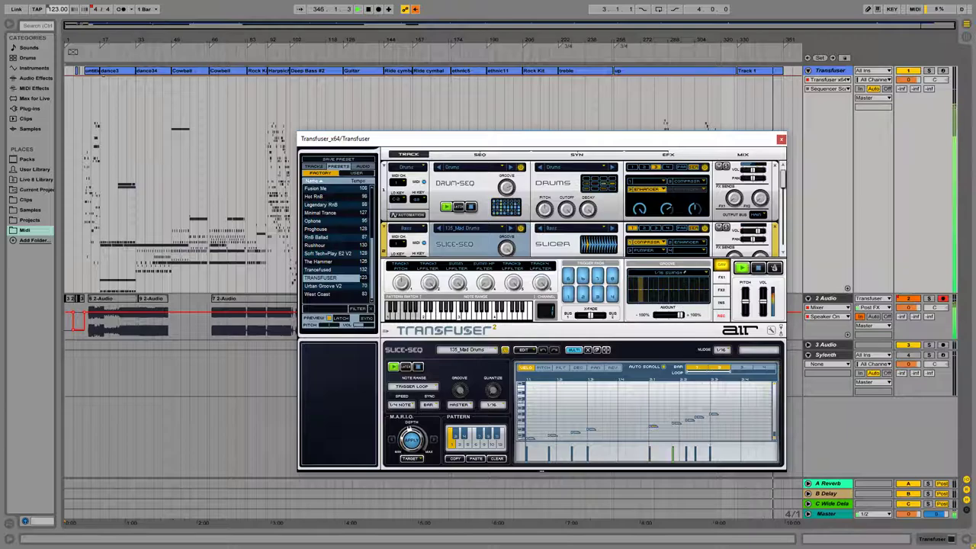
- Raise the master groove amount and apply the 01FeelInjector_8ths groove template
click(661, 287)
click(660, 296)
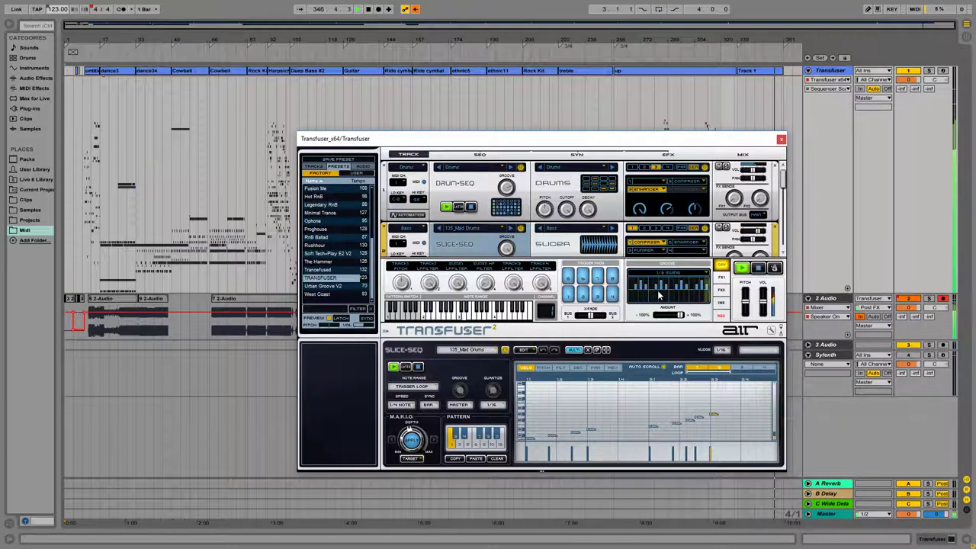
click(701, 273)
mouse_move(671, 328)
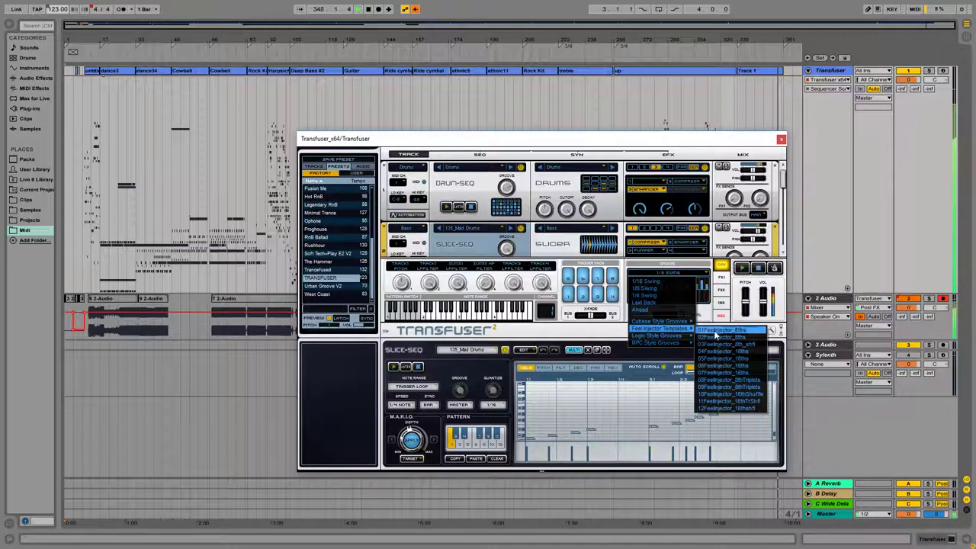
click(715, 334)
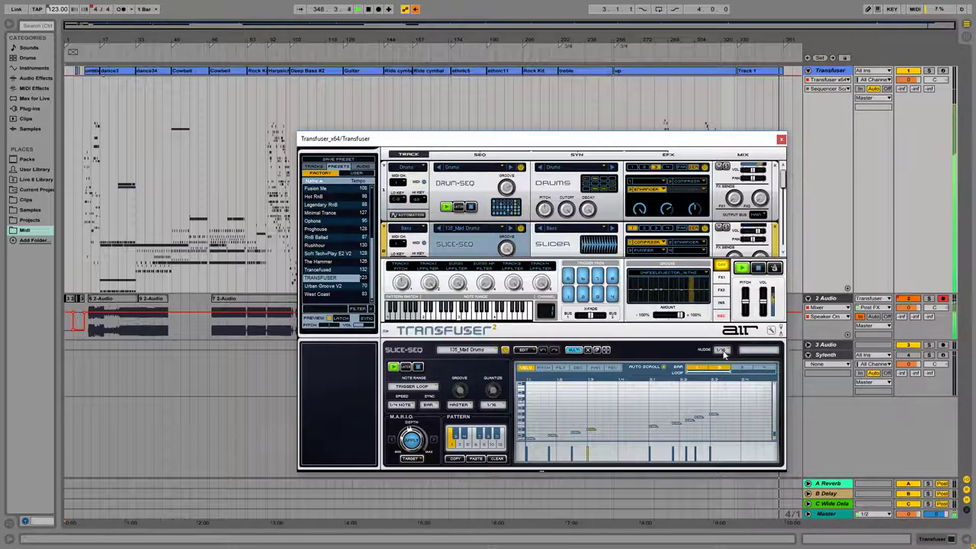
- Show the Send FX 1 effect slots in place of the groove settings
click(721, 279)
right_click(682, 296)
click(686, 309)
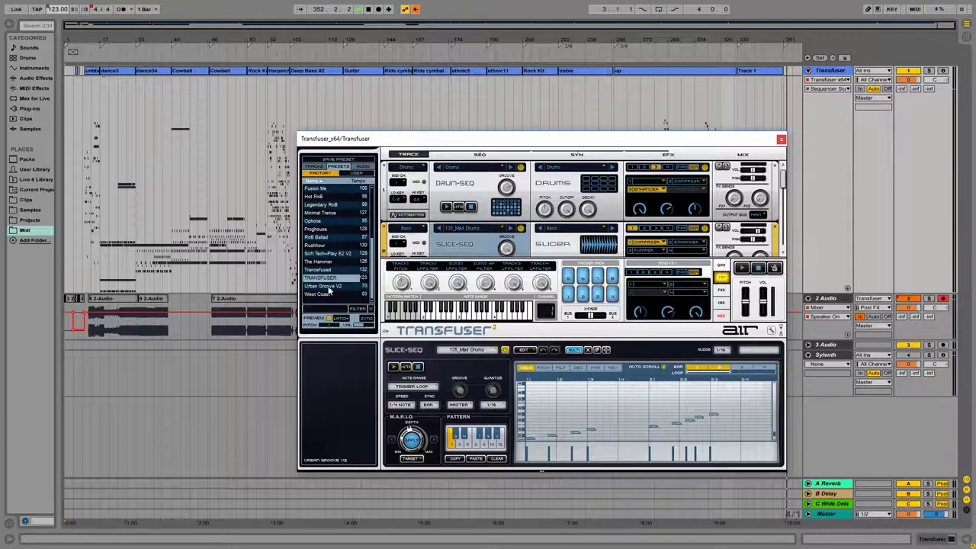
- Load the Urban Groove V2 factory preset and play it at 70 BPM from the Harpsichord section
click(328, 286)
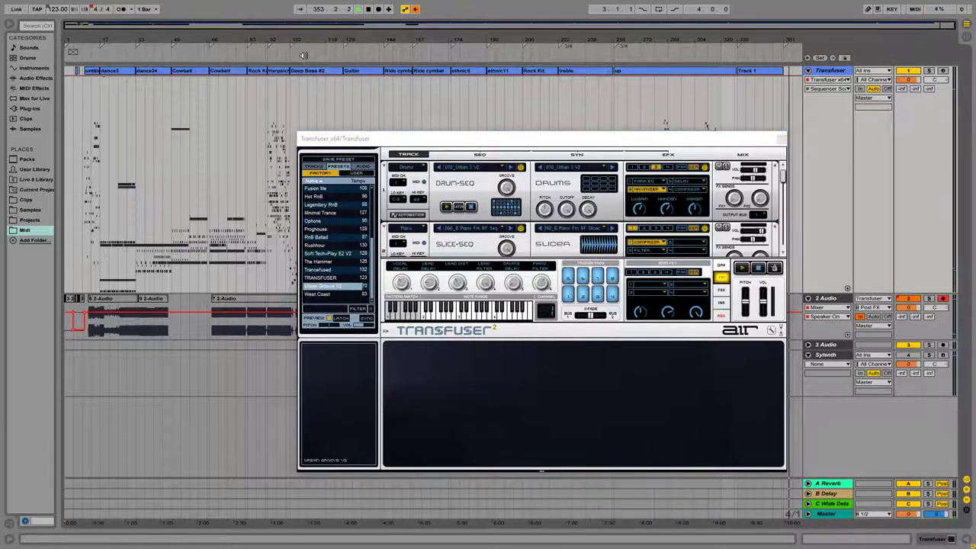
click(304, 56)
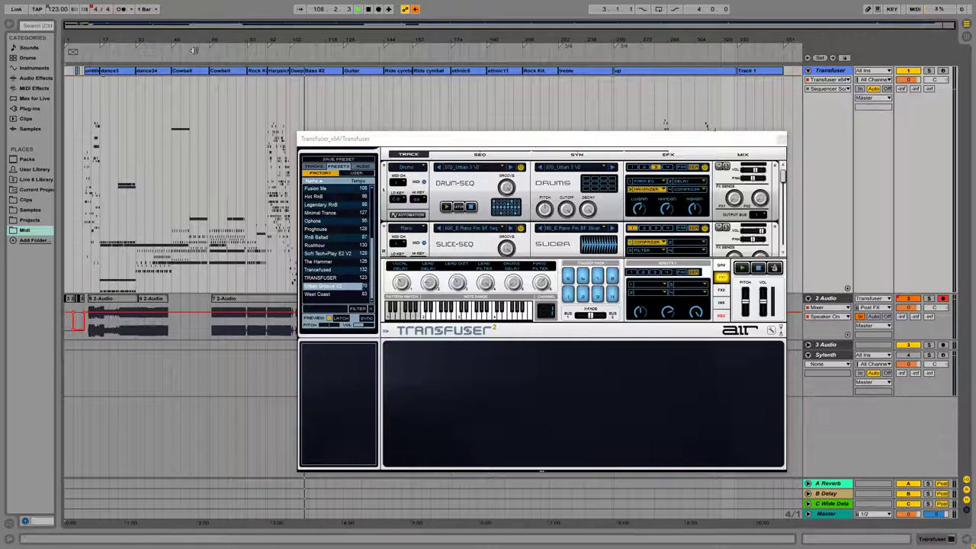
key(space)
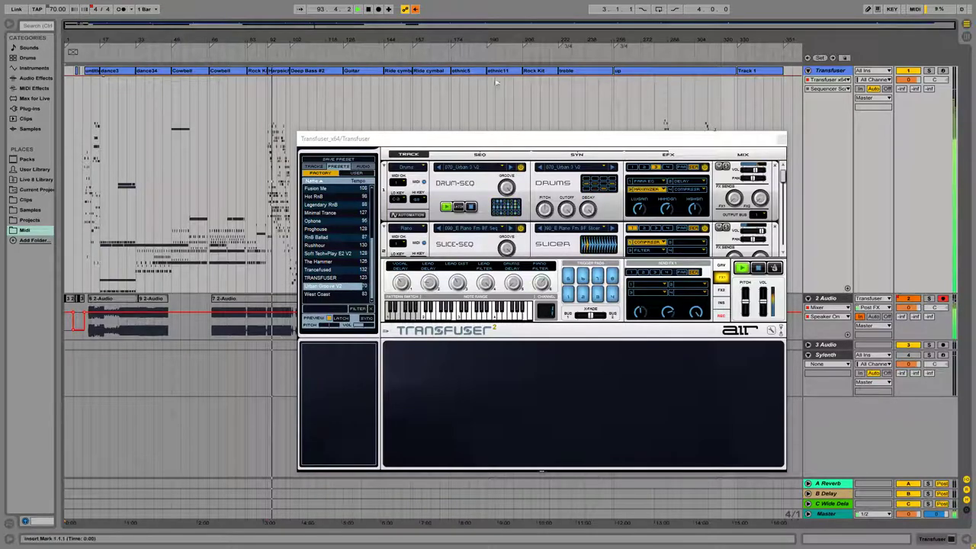
- Load the West Coast factory preset at 83 BPM, and play it at 110 BPM from the Rock Kit section
click(324, 295)
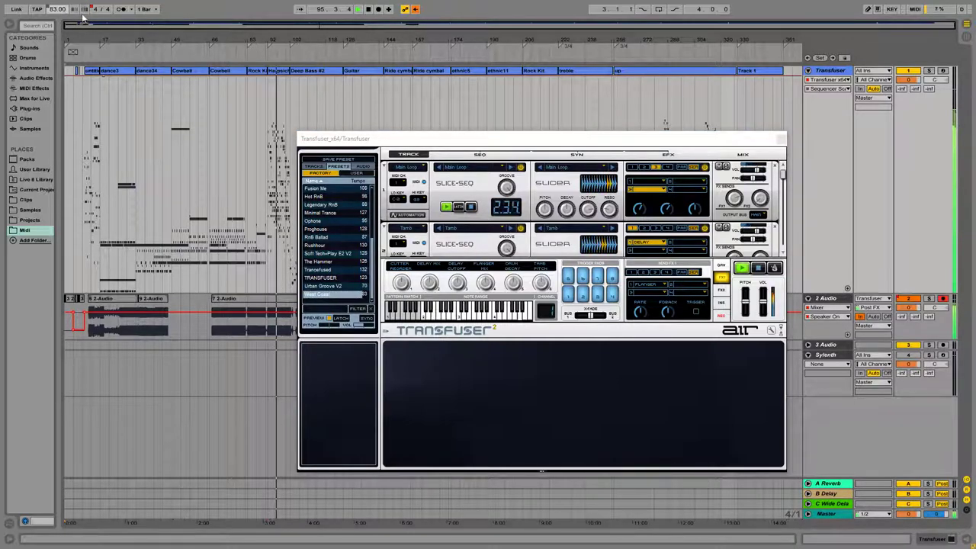
drag(475, 139, 485, 309)
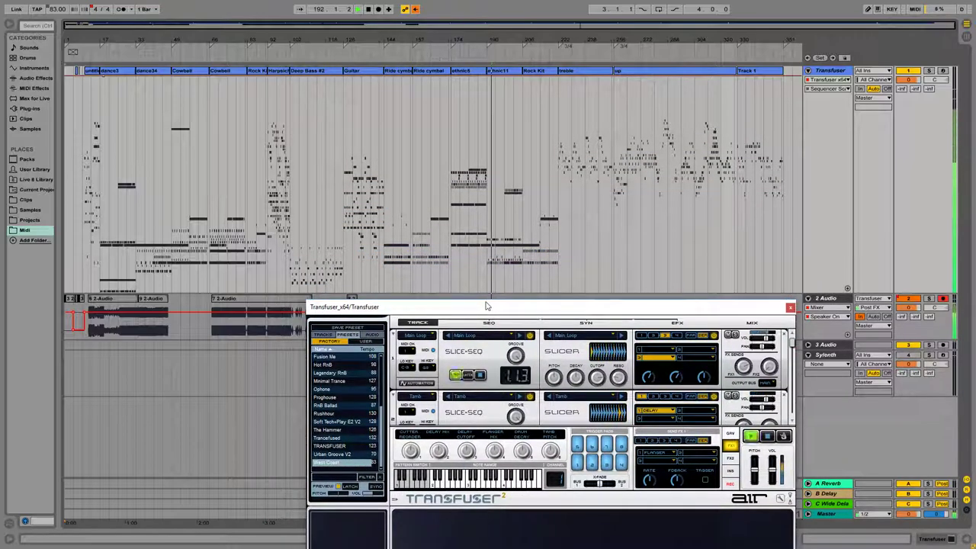
click(525, 70)
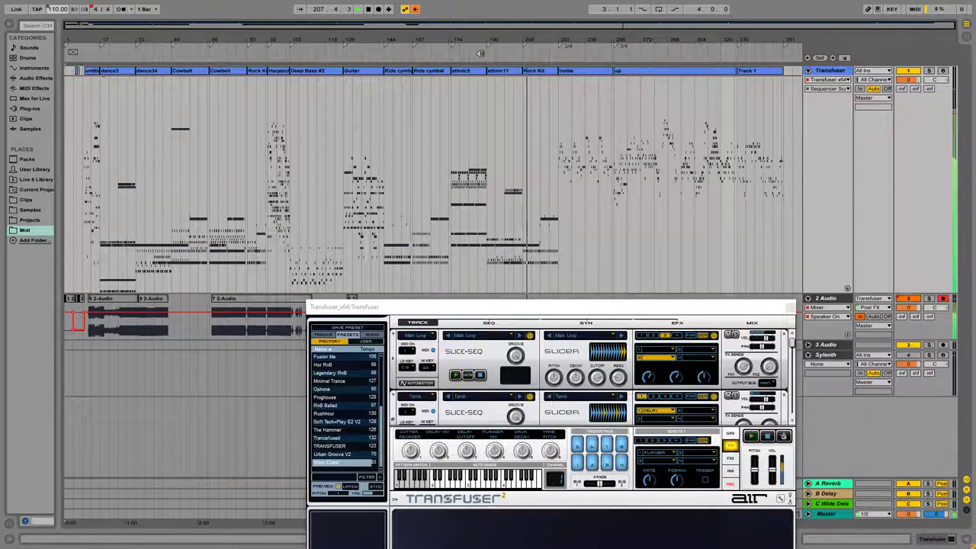
- Record a short pass at 110 BPM from the start of the ethnic5 section, and resume playback from the second Ride cymbal section
click(446, 51)
key(F9)
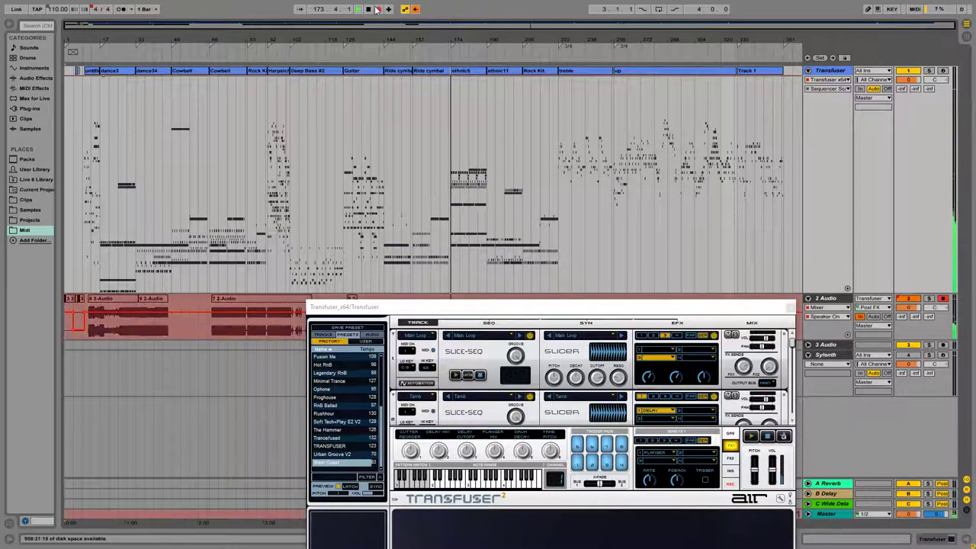
drag(496, 309, 487, 362)
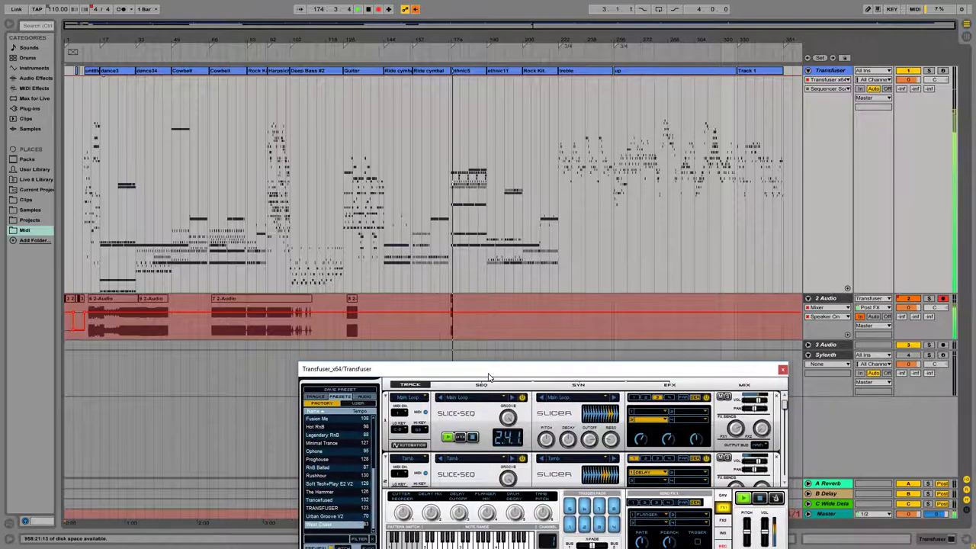
click(410, 58)
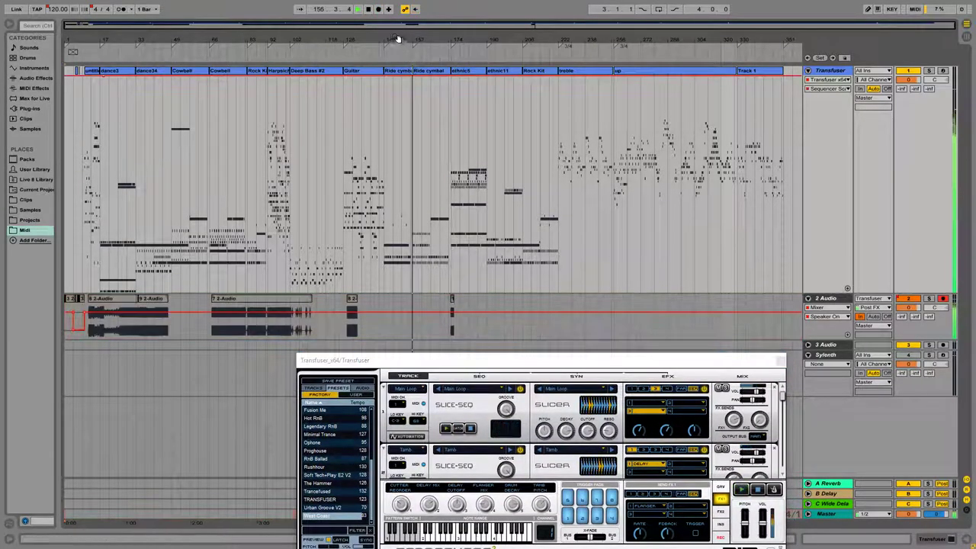
- Set the project tempo to 96 BPM and open Transfuser's factory audio content browser
drag(53, 11, 53, 29)
drag(414, 360, 380, 61)
click(329, 89)
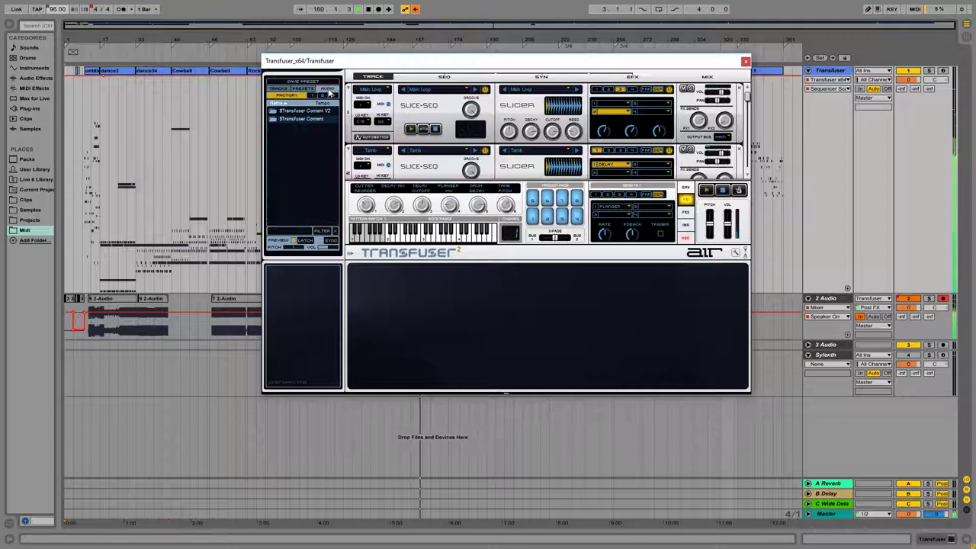
- Open the 10 Guitar Loops folder inside the Transfuser Content audio library
click(281, 120)
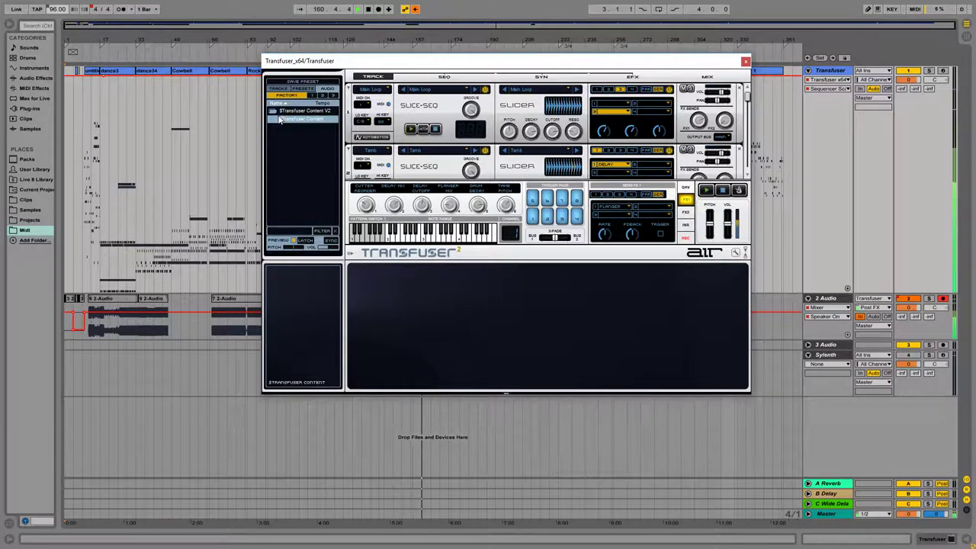
double_click(281, 119)
scroll(299, 145, down, 3)
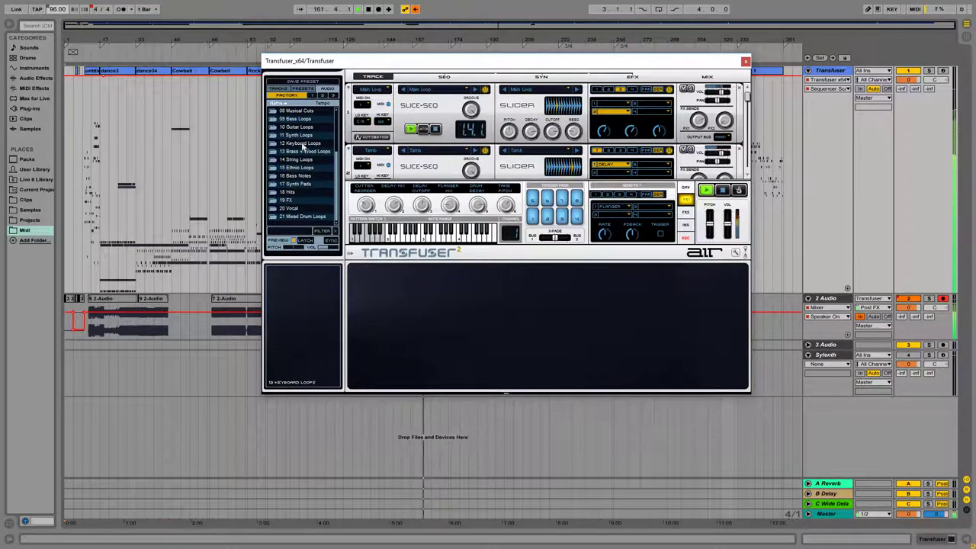
scroll(303, 148, up, 1)
double_click(301, 152)
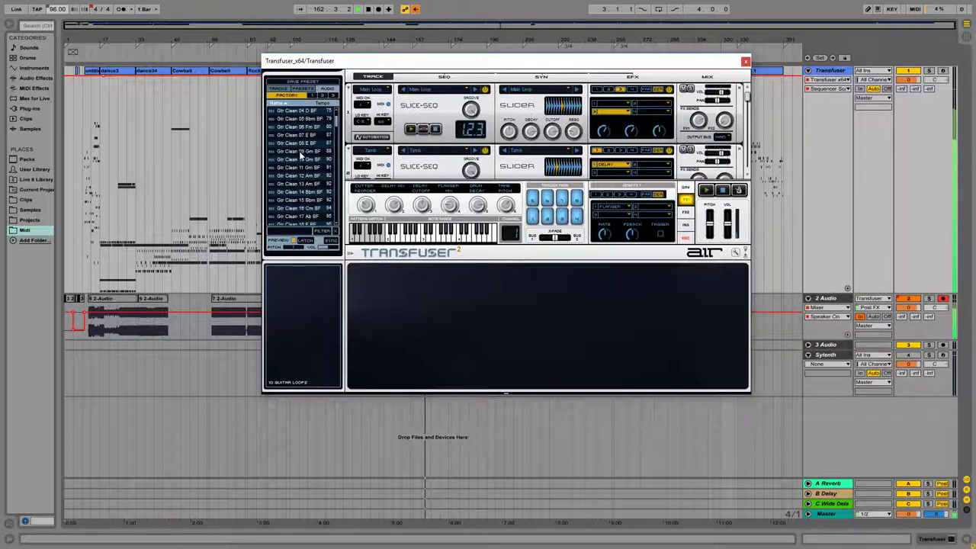
- Replace the Main Loop track's Slicer audio with the Gtr Clean 11 Gm BF loop
drag(308, 159, 423, 157)
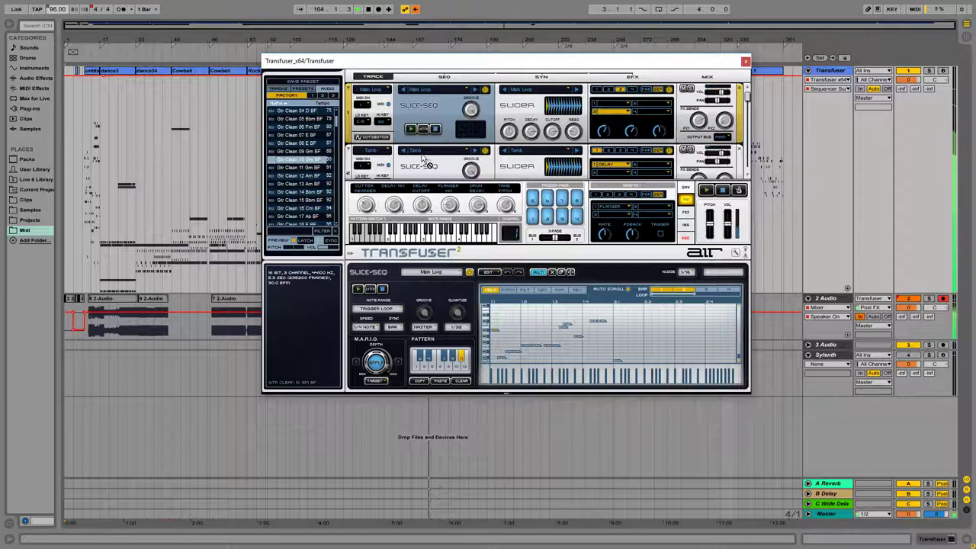
drag(311, 169, 543, 125)
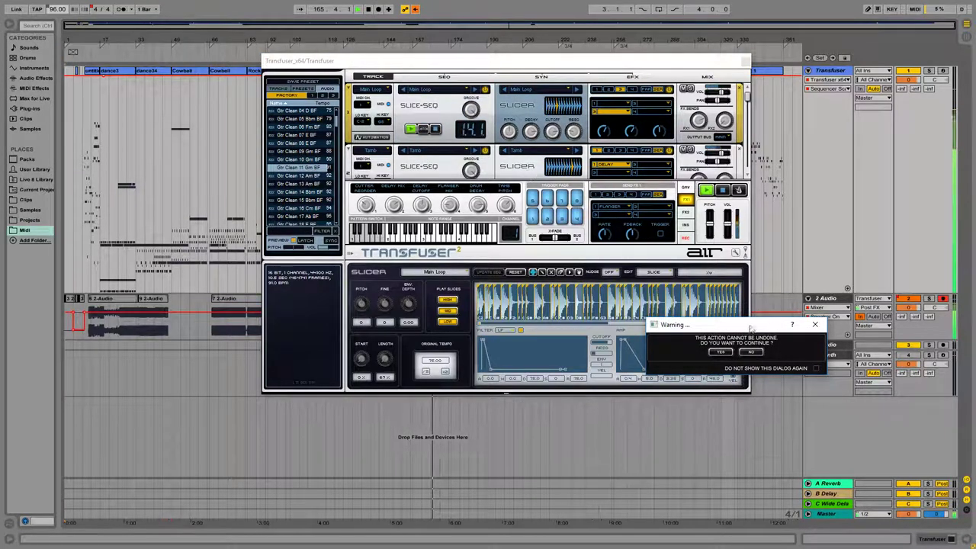
click(720, 351)
- Replace the Cut Bass track's Slicer audio with the Gtr Clean 16 Cm BF loop
scroll(507, 160, down, 1)
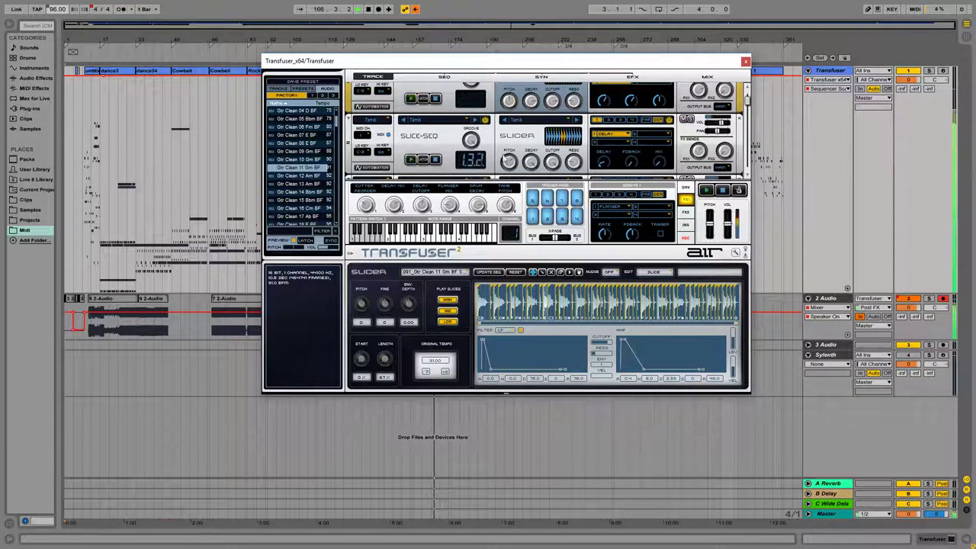
scroll(506, 160, down, 1)
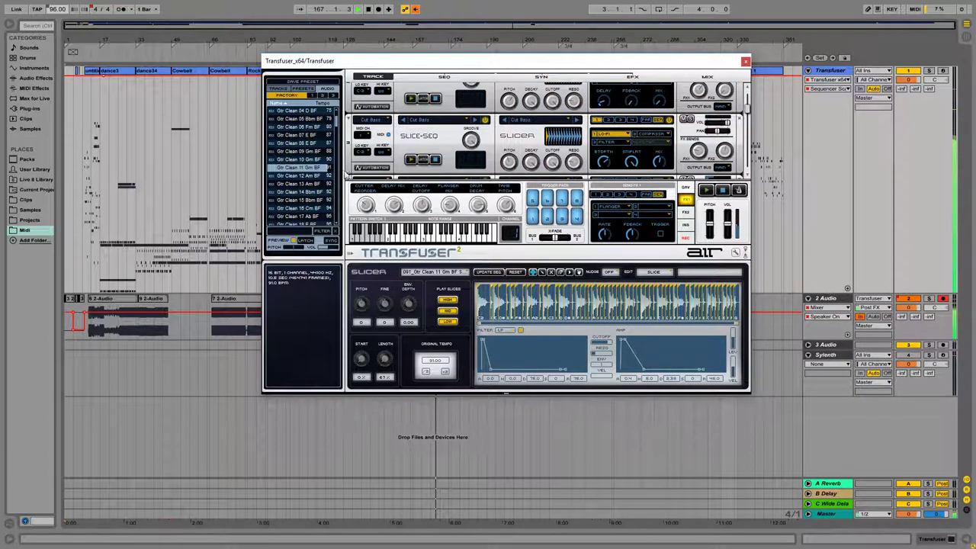
click(306, 177)
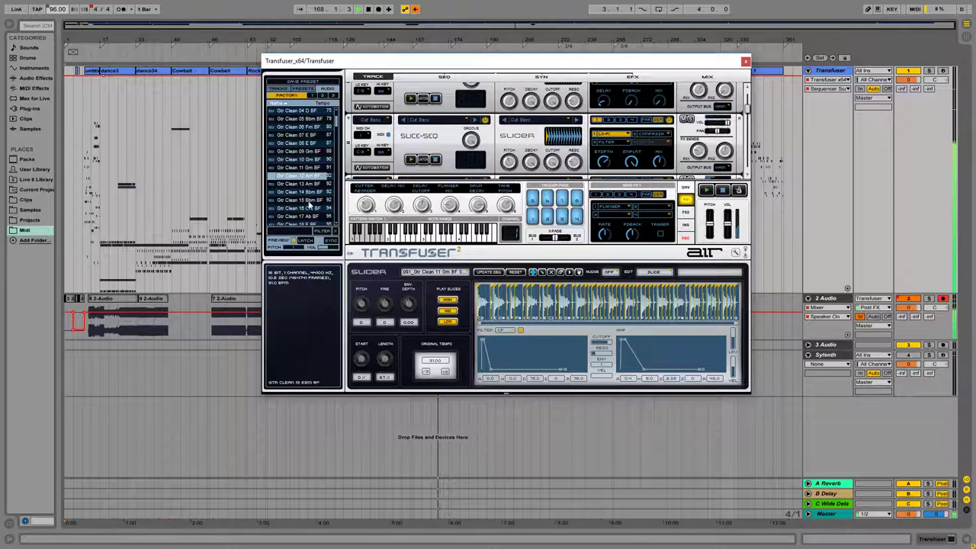
scroll(309, 197, down, 2)
scroll(306, 189, up, 1)
drag(305, 184, 527, 157)
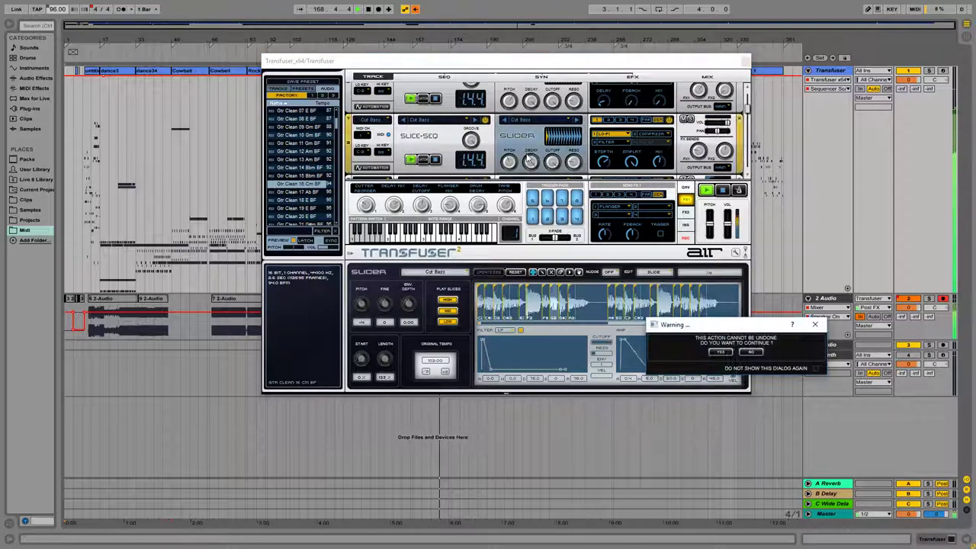
key(Return)
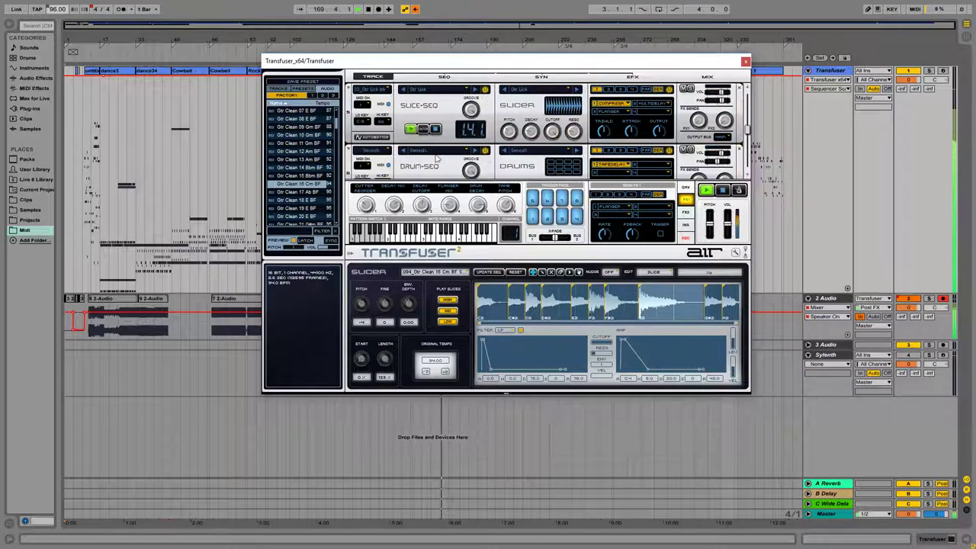
- Load the Gtr Clean 41 E BF loop into the Drums module of the Drum-Seq track below Gtr Lick
scroll(287, 187, down, 9)
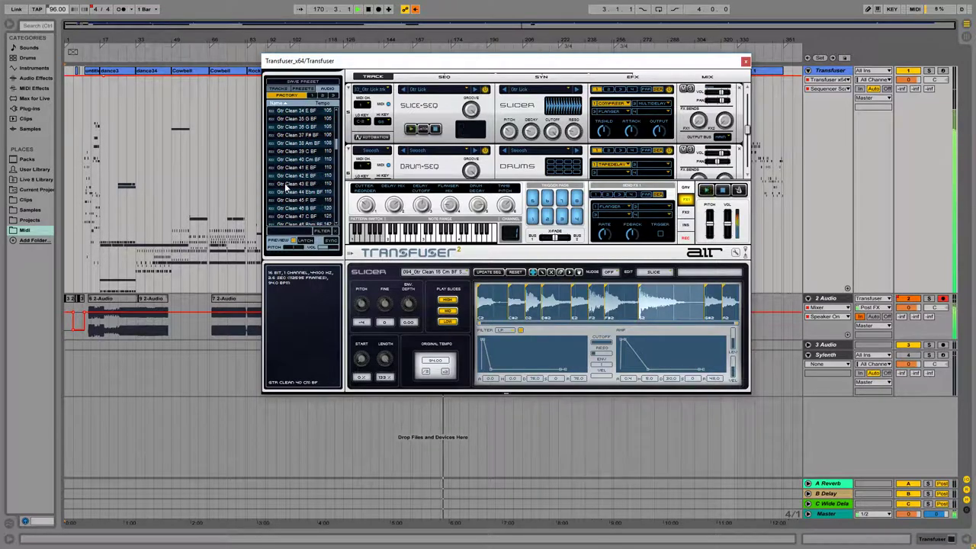
click(306, 209)
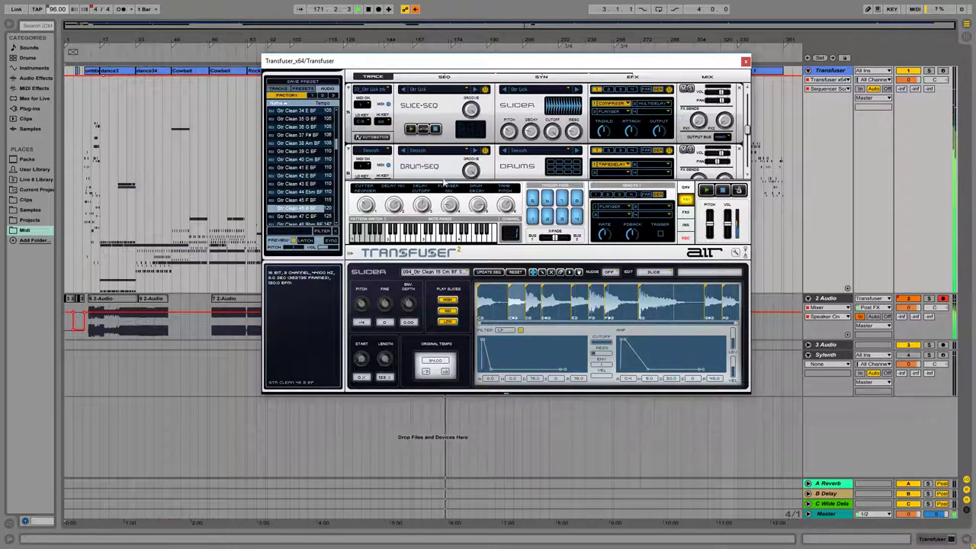
click(307, 159)
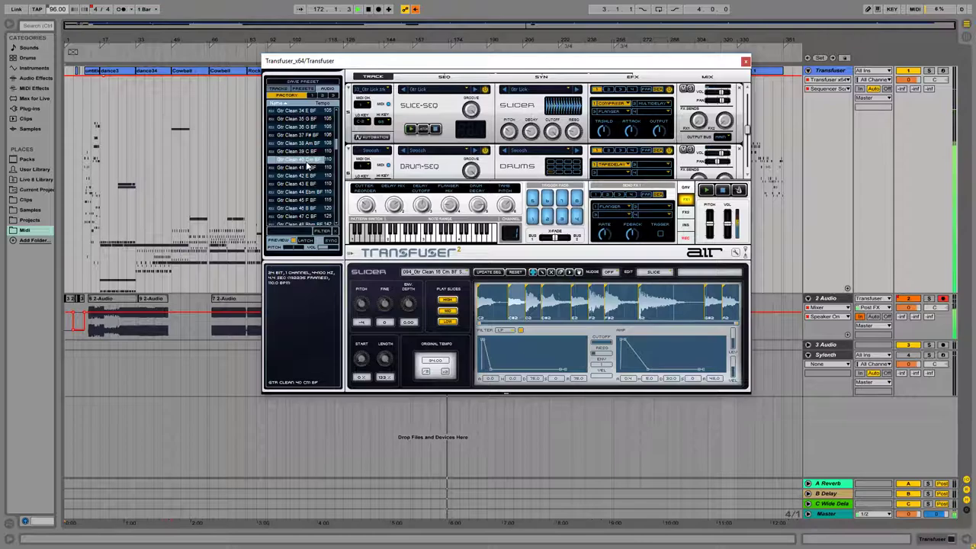
click(307, 168)
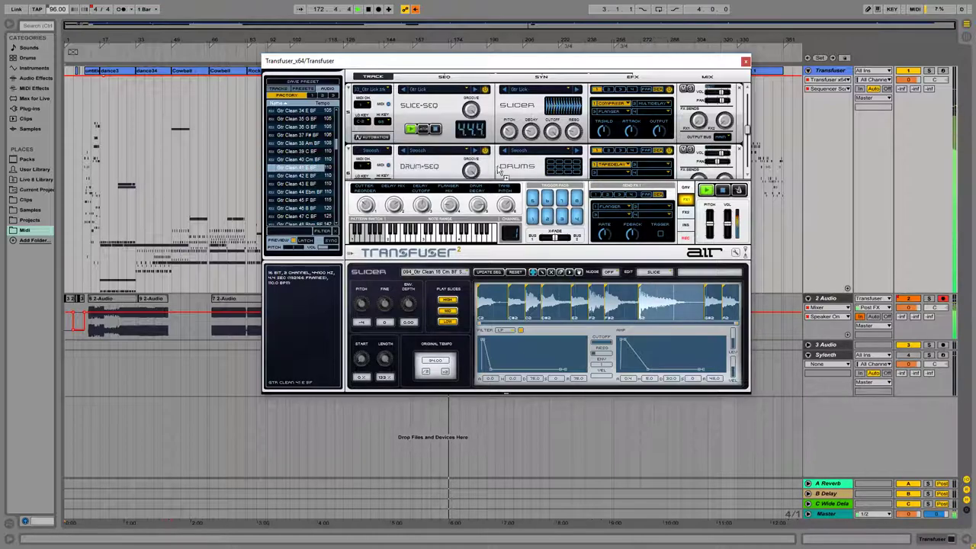
click(545, 169)
click(728, 357)
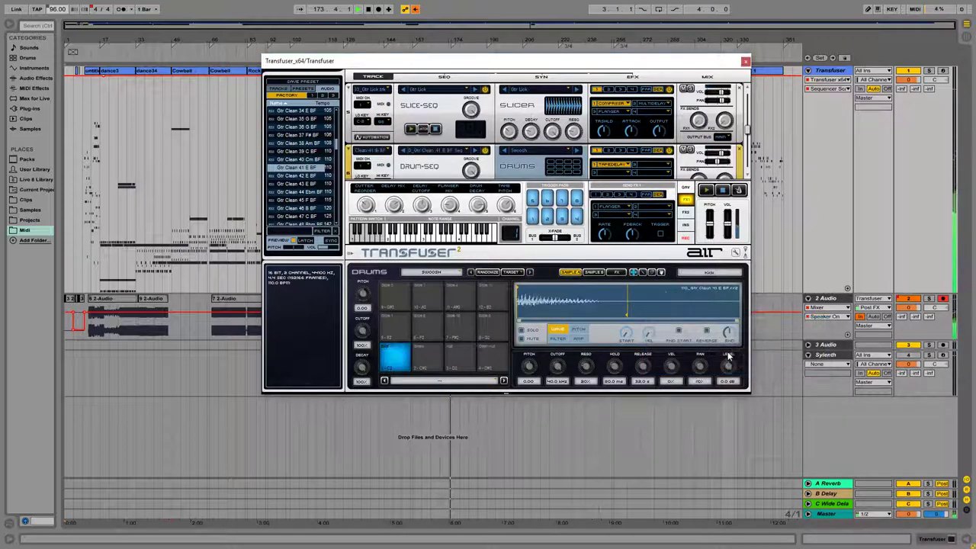
- Move the Transfuser window clear of the arrangement's clip row and resume playback from the dance3 section
drag(354, 62, 355, 227)
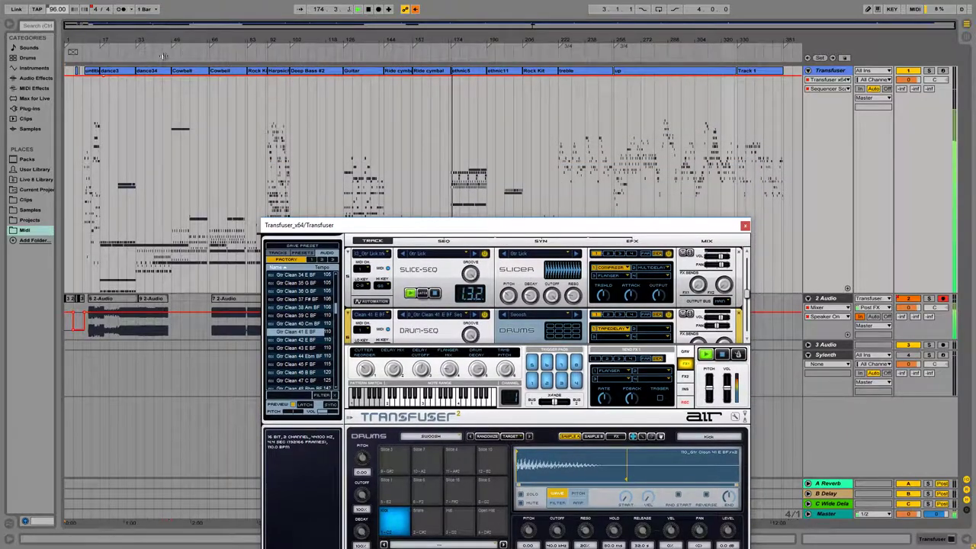
click(182, 85)
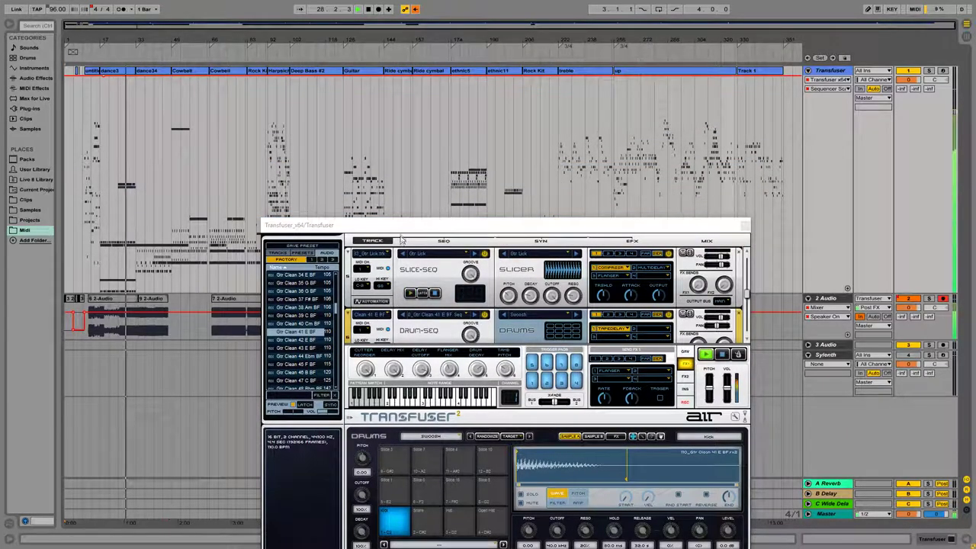